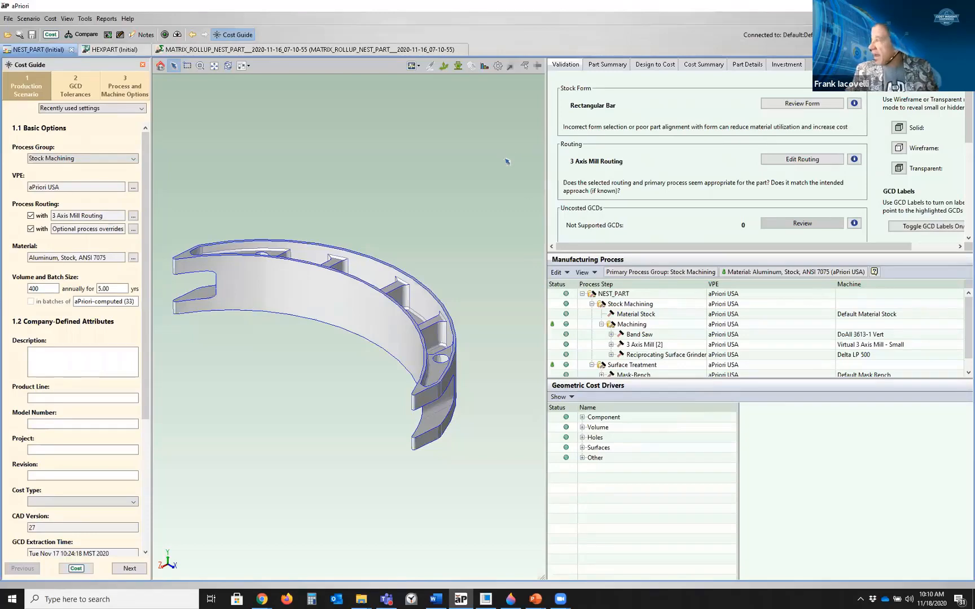
Rotate the part and open the part summary, widening the results area to read its component and cost information
{"action": "middle_click_drag", "start_coordinate": [462, 307], "coordinate": [452, 344]}
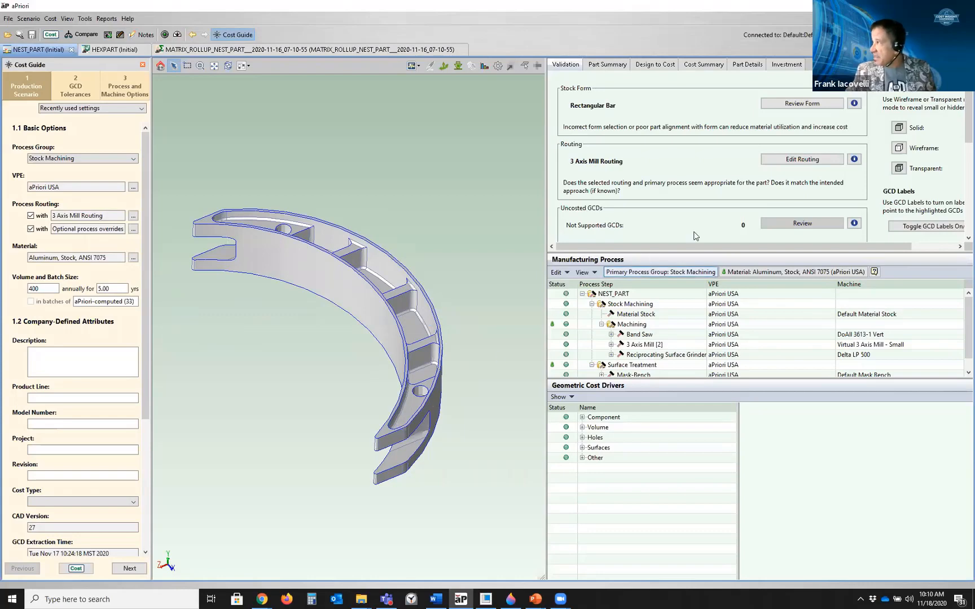
{"action": "left_click", "coordinate": [613, 65]}
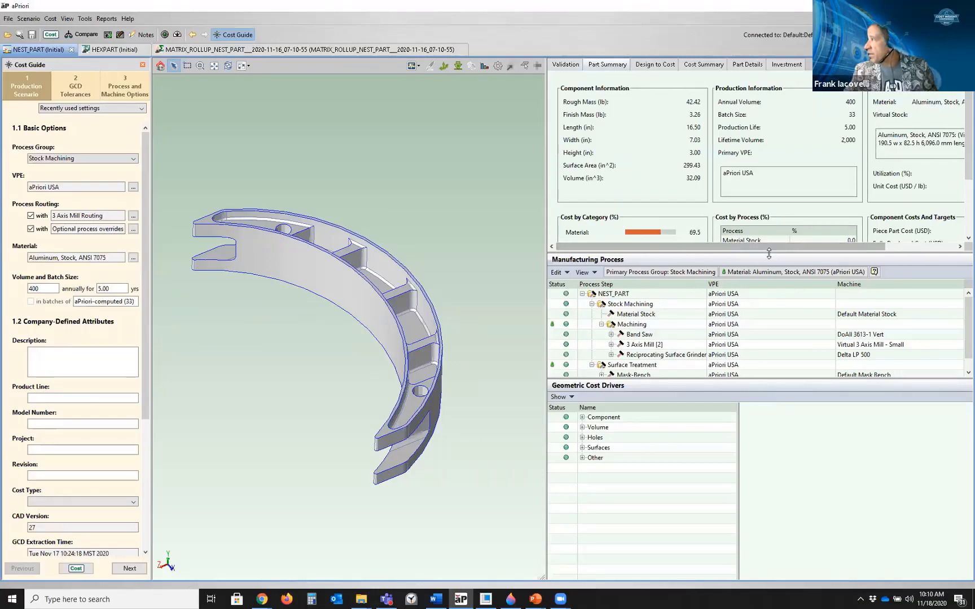
{"action": "left_click_drag", "start_coordinate": [771, 255], "coordinate": [838, 317]}
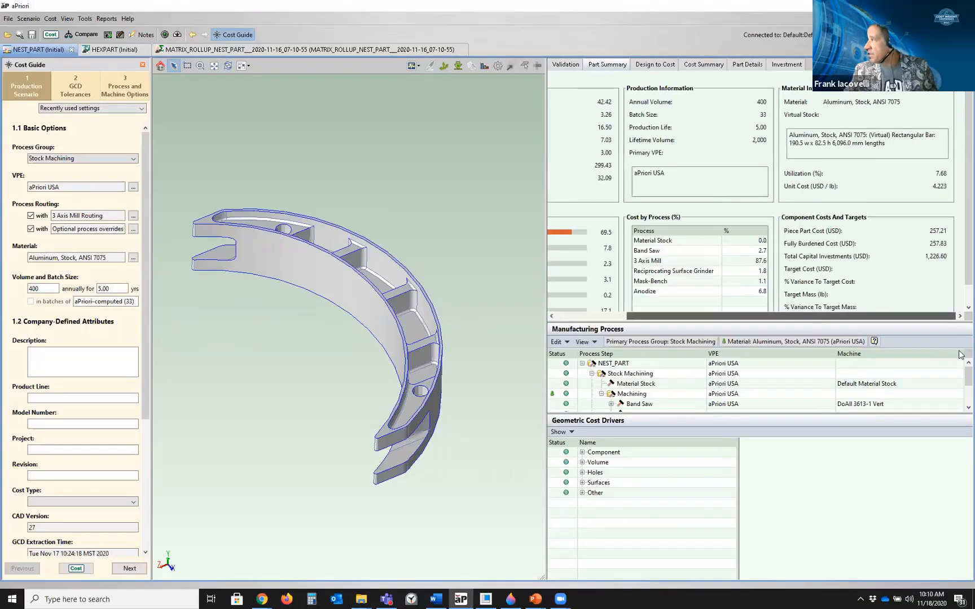
{"action": "left_click", "coordinate": [916, 176]}
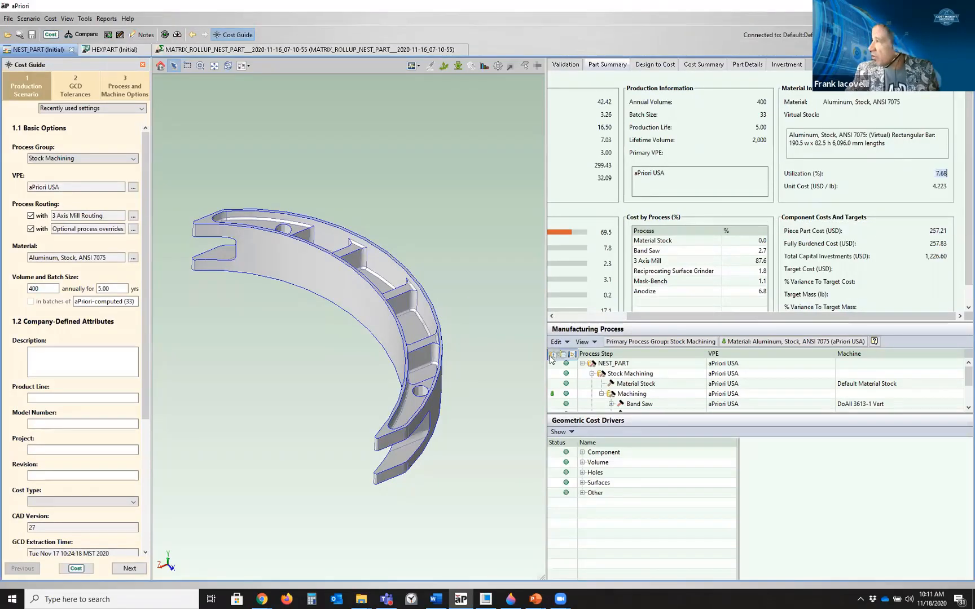
{"action": "left_click_drag", "start_coordinate": [547, 365], "coordinate": [470, 354]}
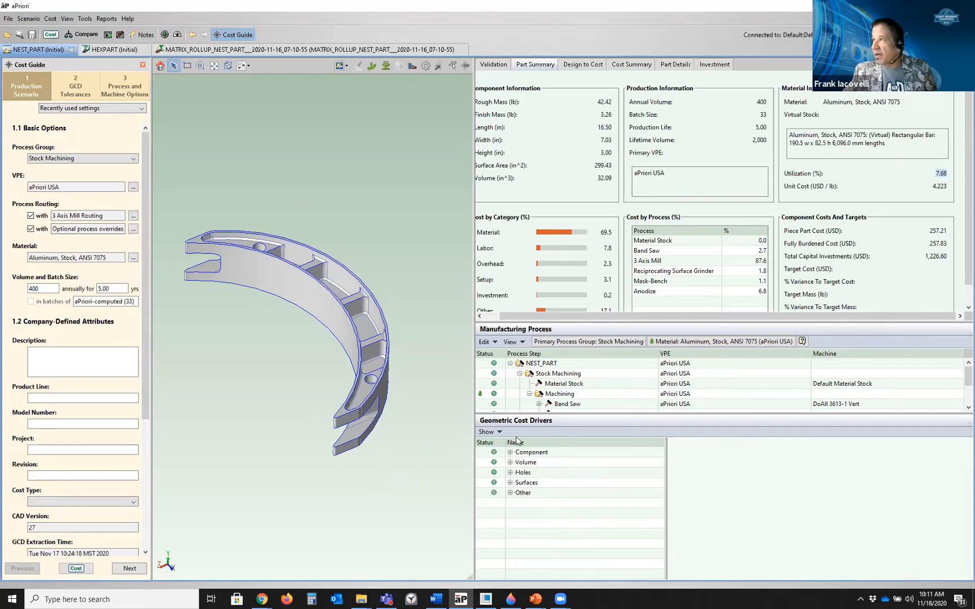
Open the tolerance policy editor from the GCD tolerances stage, cancel it, and return to the production scenario
{"action": "left_click", "coordinate": [77, 90]}
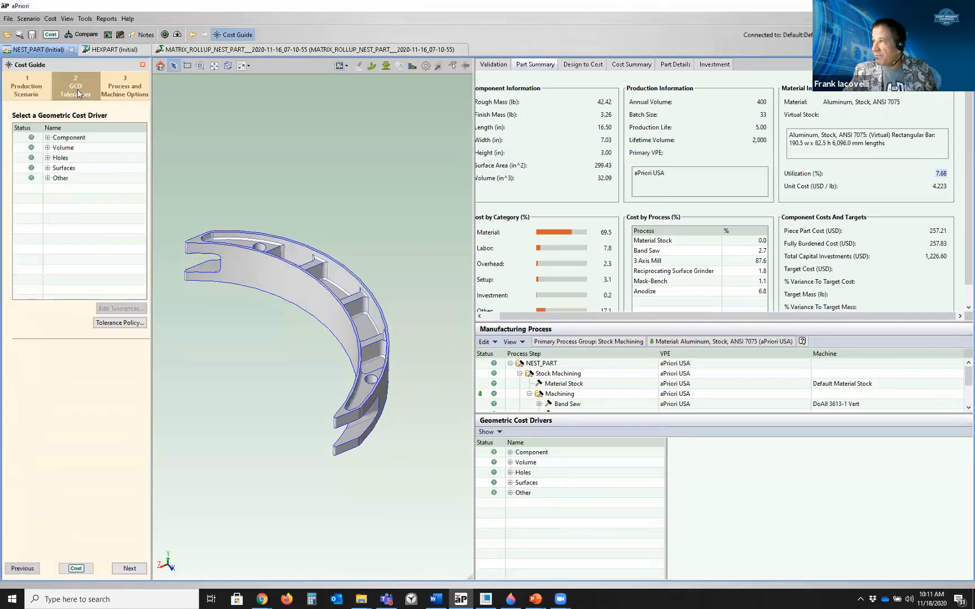
{"action": "left_click", "coordinate": [112, 322]}
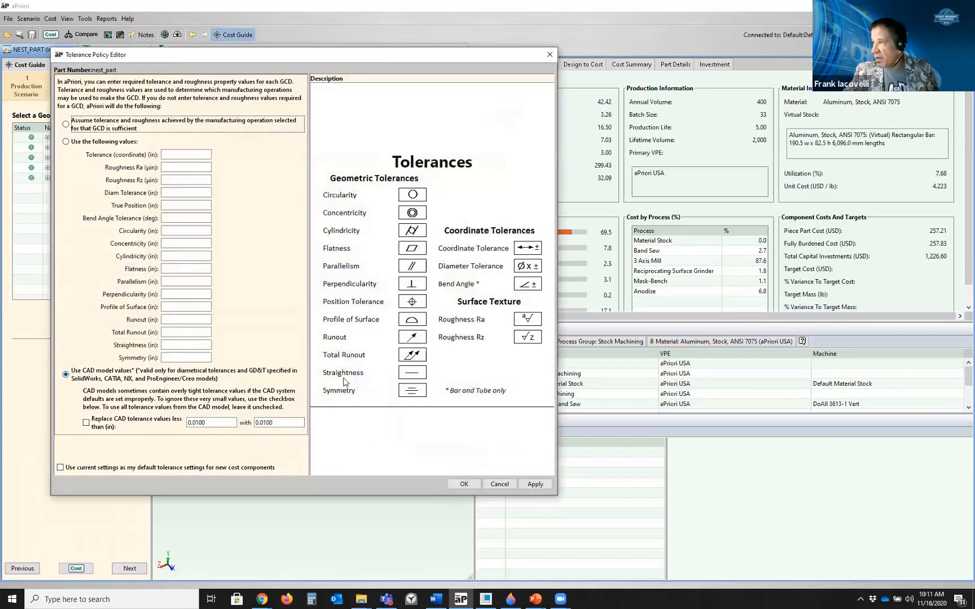
{"action": "left_click", "coordinate": [498, 484]}
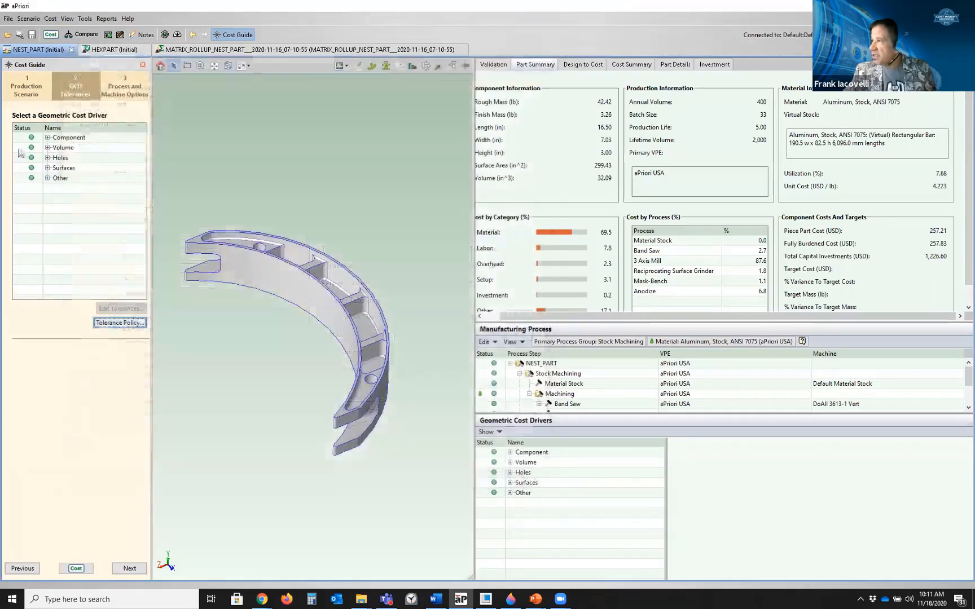
{"action": "left_click", "coordinate": [15, 96]}
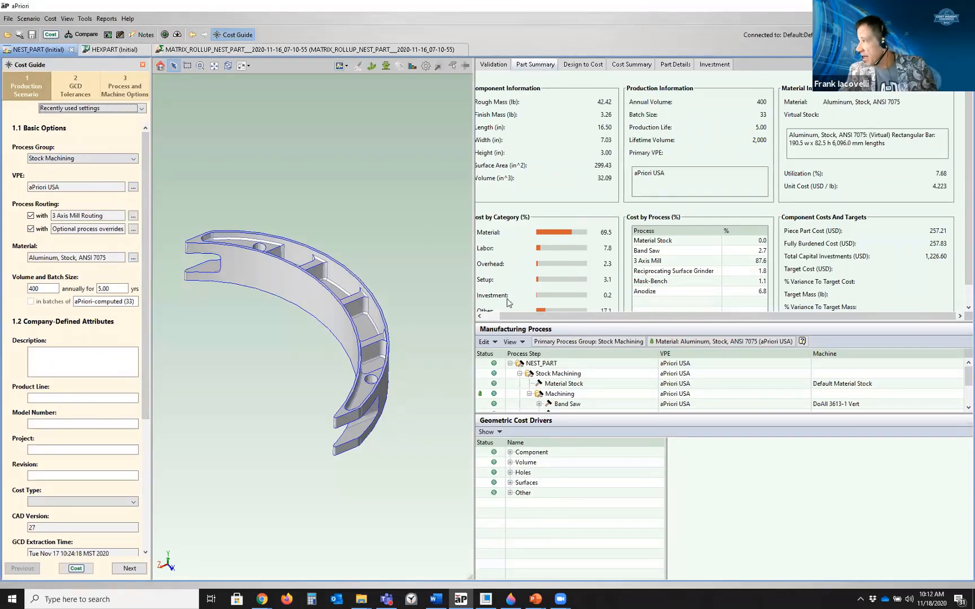
Open the design-to-cost view and review the tolerances and finishing operations dialog, then cancel it
{"action": "left_click_drag", "start_coordinate": [474, 357], "coordinate": [446, 359]}
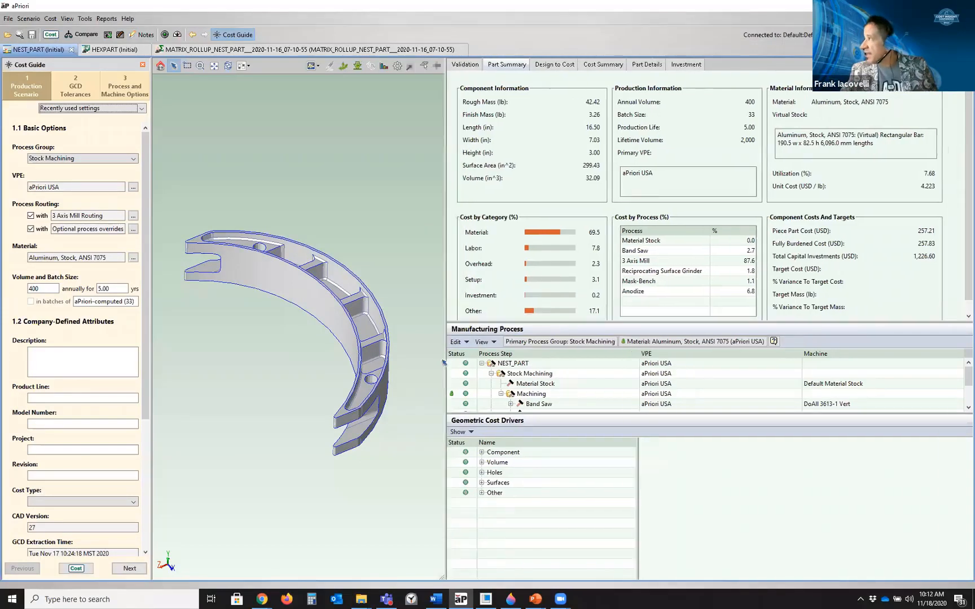
{"action": "left_click", "coordinate": [556, 66]}
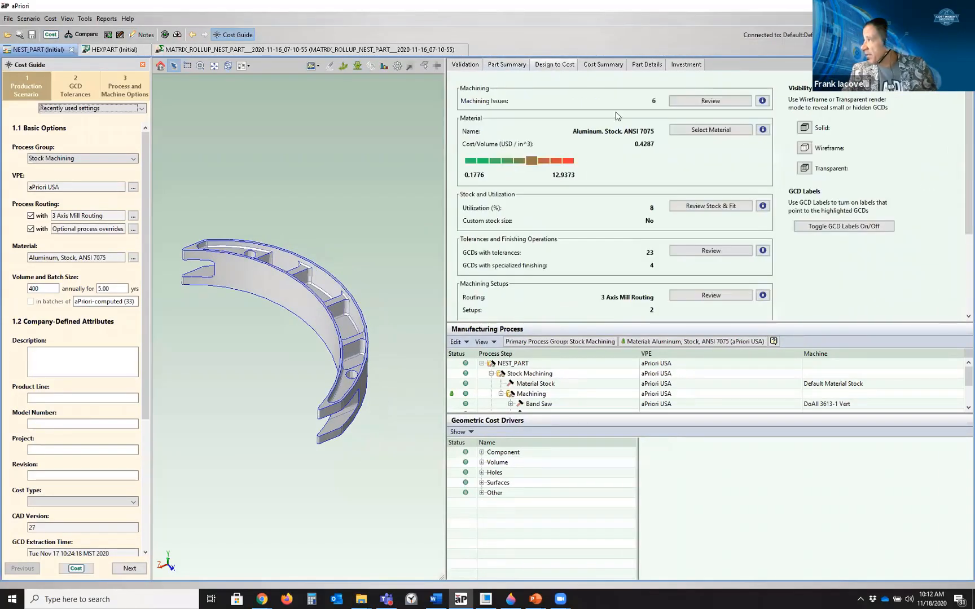
{"action": "left_click", "coordinate": [699, 256]}
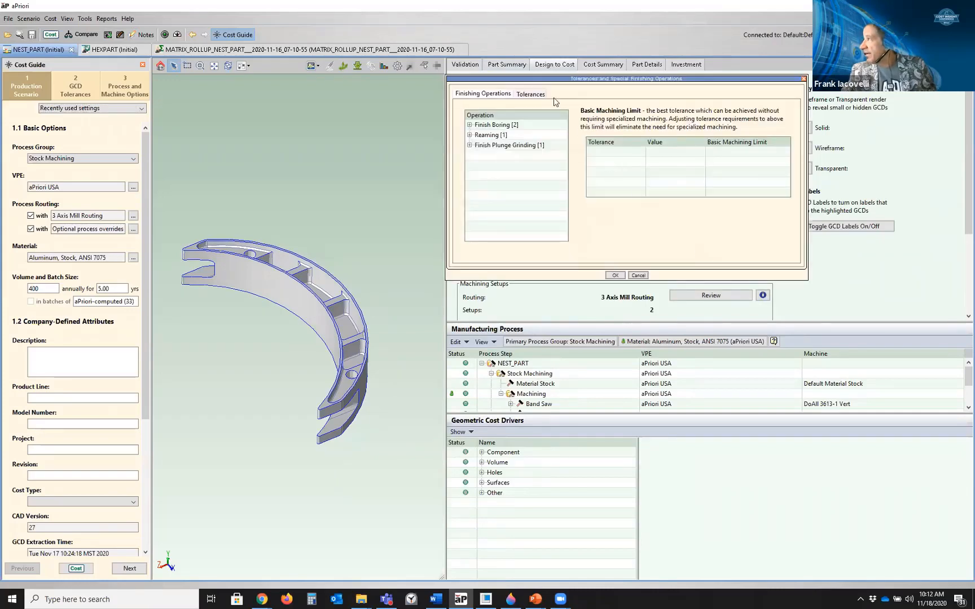
{"action": "left_click", "coordinate": [533, 94]}
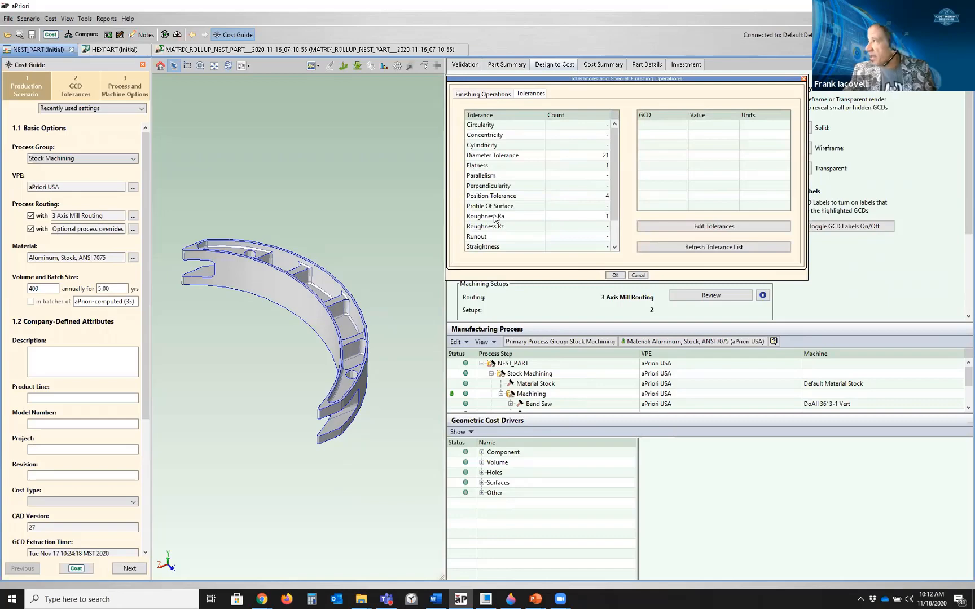
{"action": "left_click", "coordinate": [483, 94]}
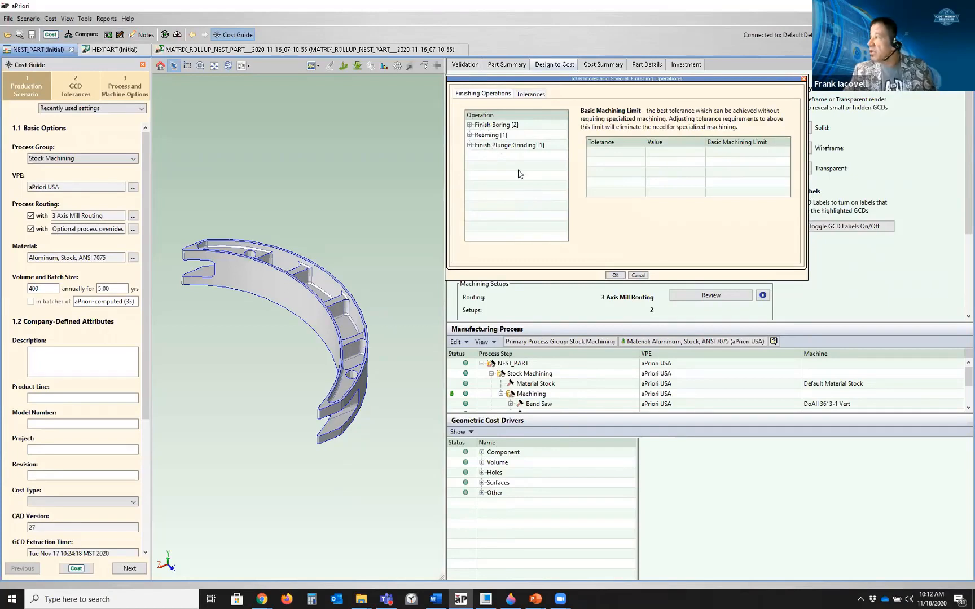
{"action": "left_click", "coordinate": [636, 277]}
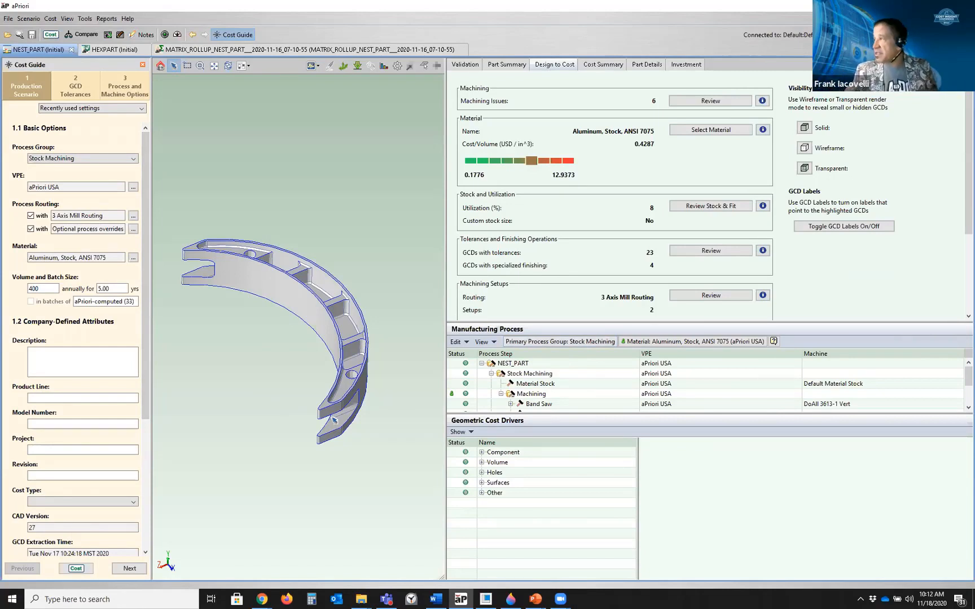
Expand the Component and Volume cost drivers and inspect the stock trims, bulk removals and pockets
{"action": "left_click", "coordinate": [482, 452]}
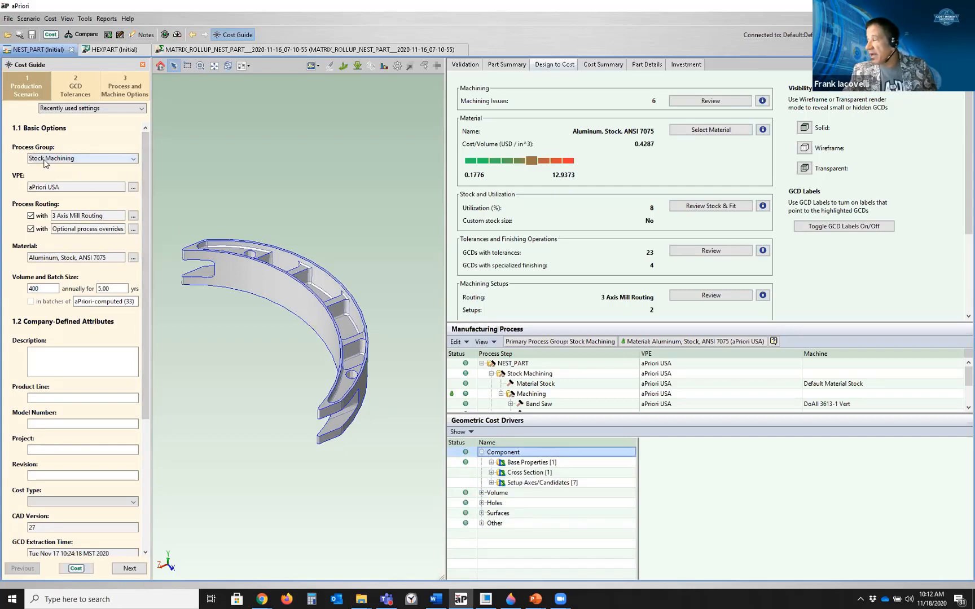
{"action": "left_click", "coordinate": [482, 493]}
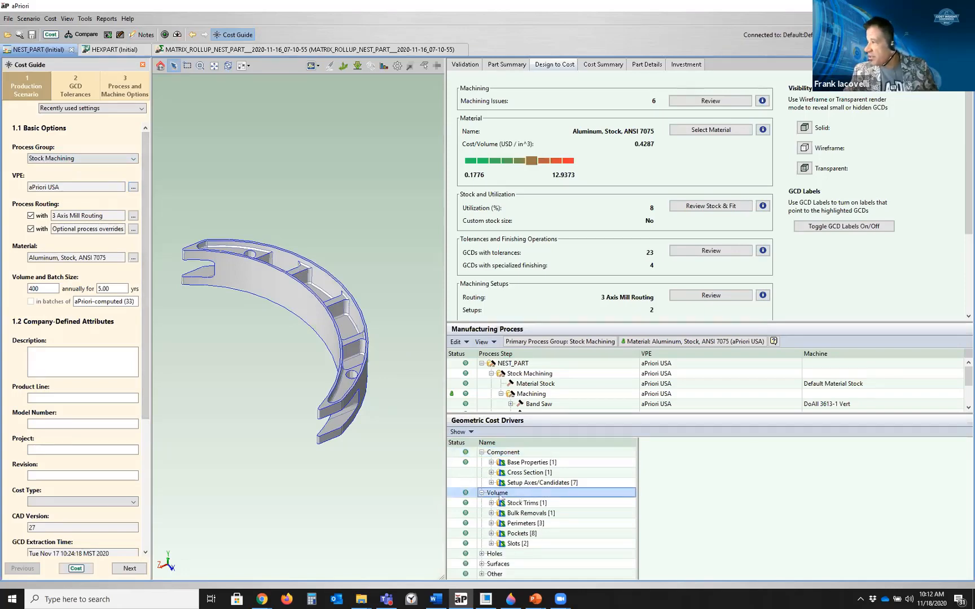
{"action": "left_click", "coordinate": [517, 503]}
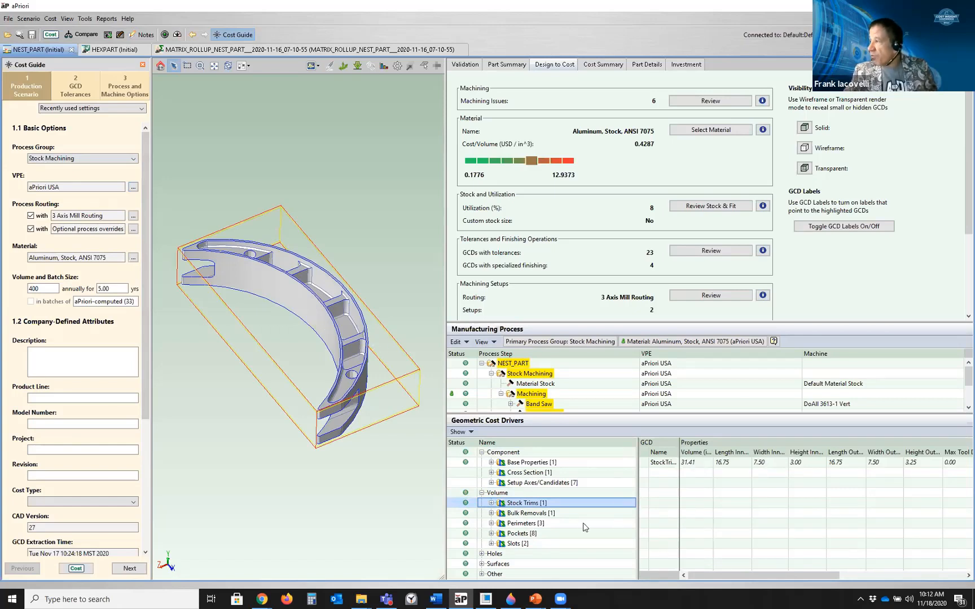
{"action": "left_click", "coordinate": [536, 514]}
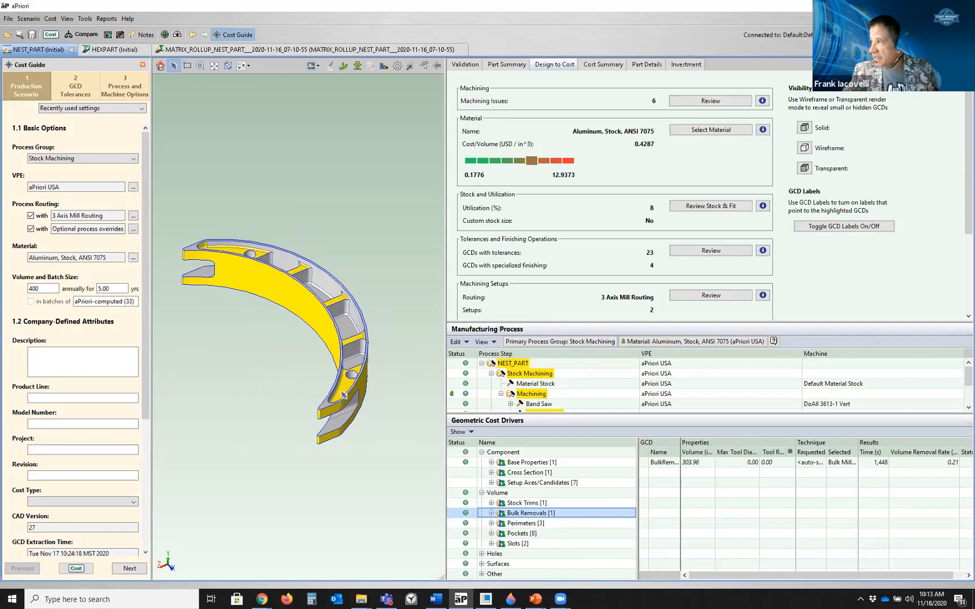
{"action": "left_click", "coordinate": [525, 534]}
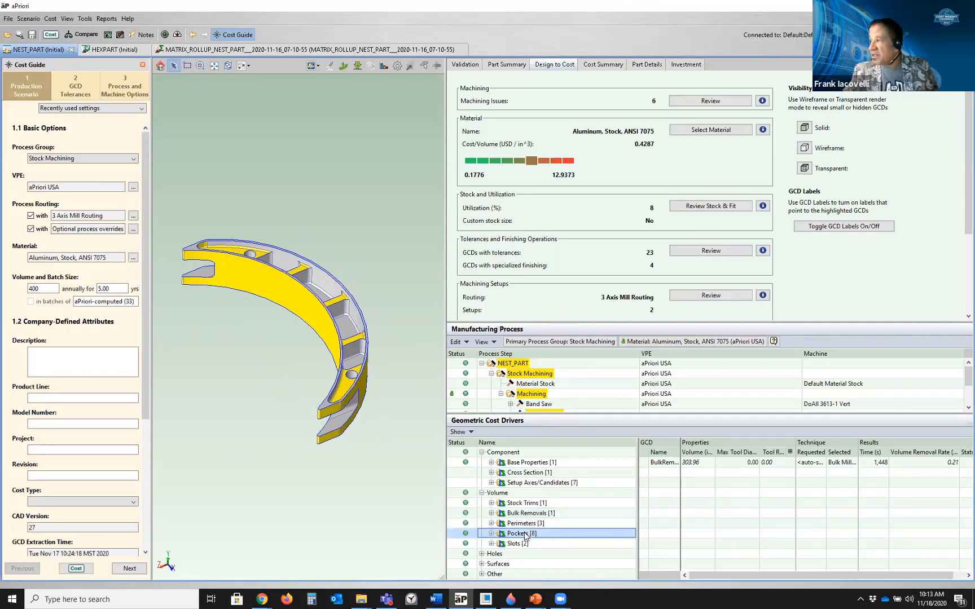
Examine the highlighted pockets on the model and their property and result columns, selecting Pocket:6
{"action": "middle_click_drag", "start_coordinate": [287, 336], "coordinate": [349, 356]}
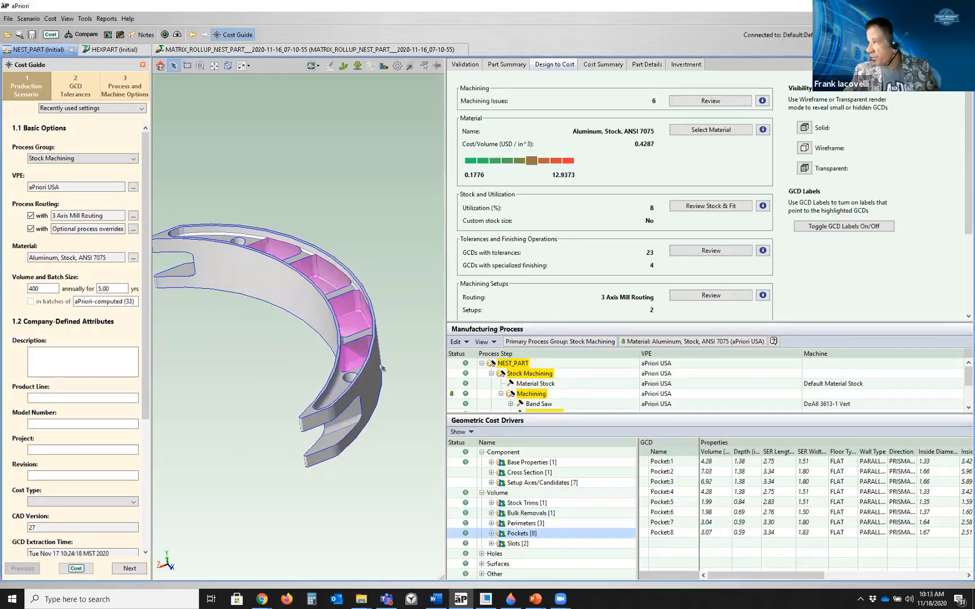
{"action": "scroll", "coordinate": [361, 369], "scroll_direction": "up", "scroll_amount": 3}
{"action": "middle_click_drag", "start_coordinate": [371, 401], "coordinate": [377, 405]}
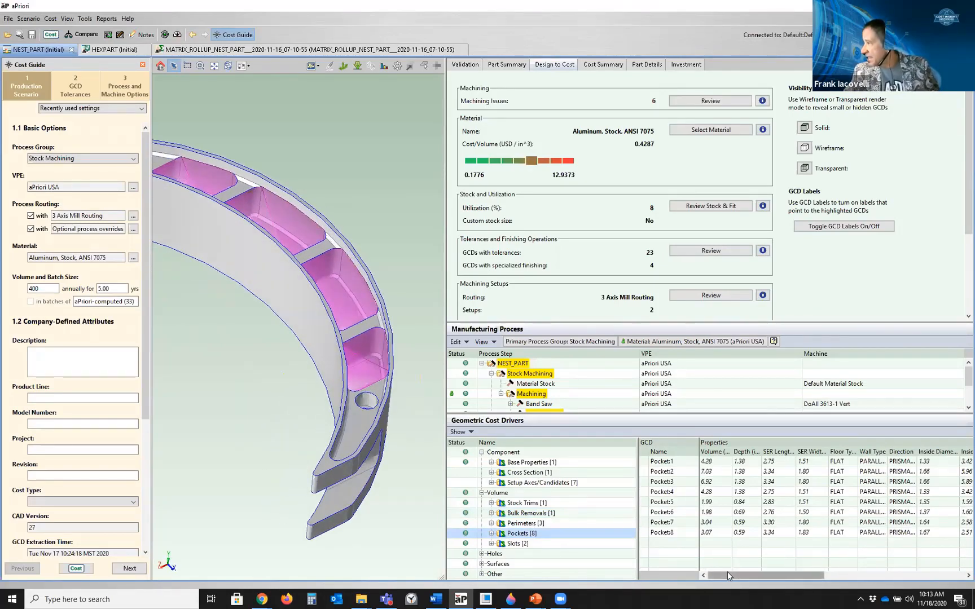
{"action": "left_click_drag", "start_coordinate": [727, 574], "coordinate": [883, 590]}
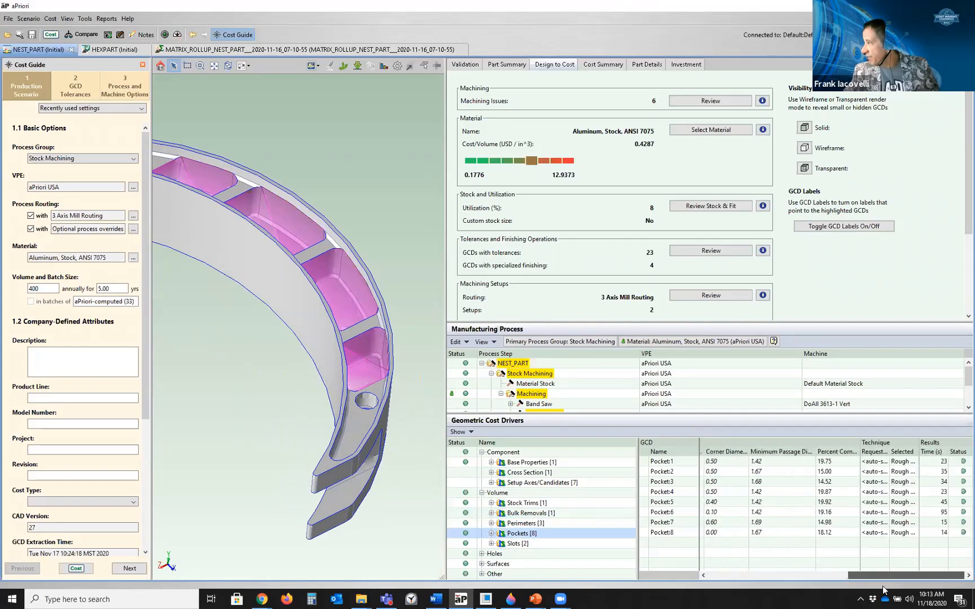
{"action": "left_click", "coordinate": [903, 512]}
{"action": "middle_click_drag", "start_coordinate": [353, 396], "coordinate": [313, 448]}
{"action": "scroll", "coordinate": [324, 511], "scroll_direction": "up", "scroll_amount": 5}
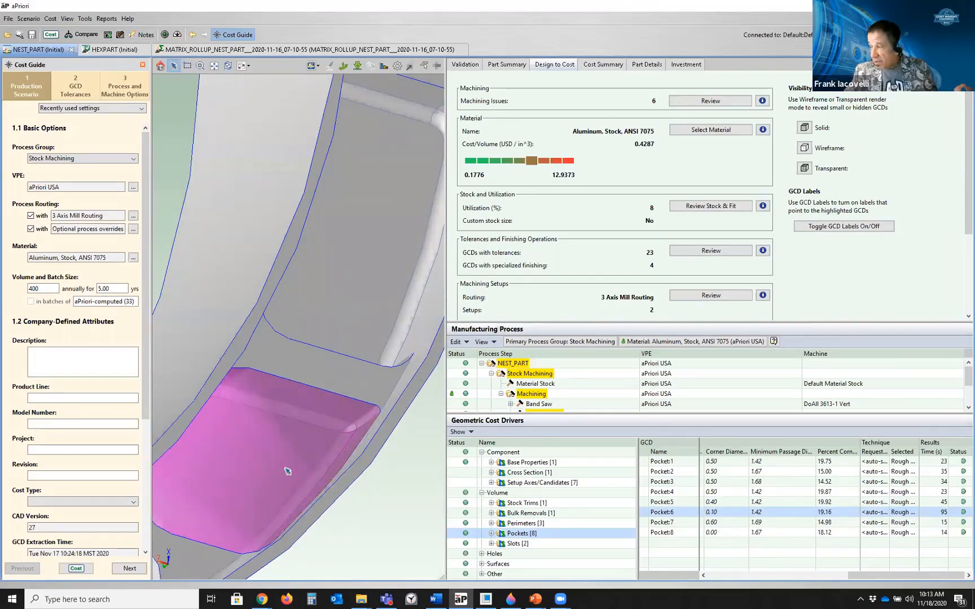
{"action": "scroll", "coordinate": [287, 472], "scroll_direction": "down", "scroll_amount": 8}
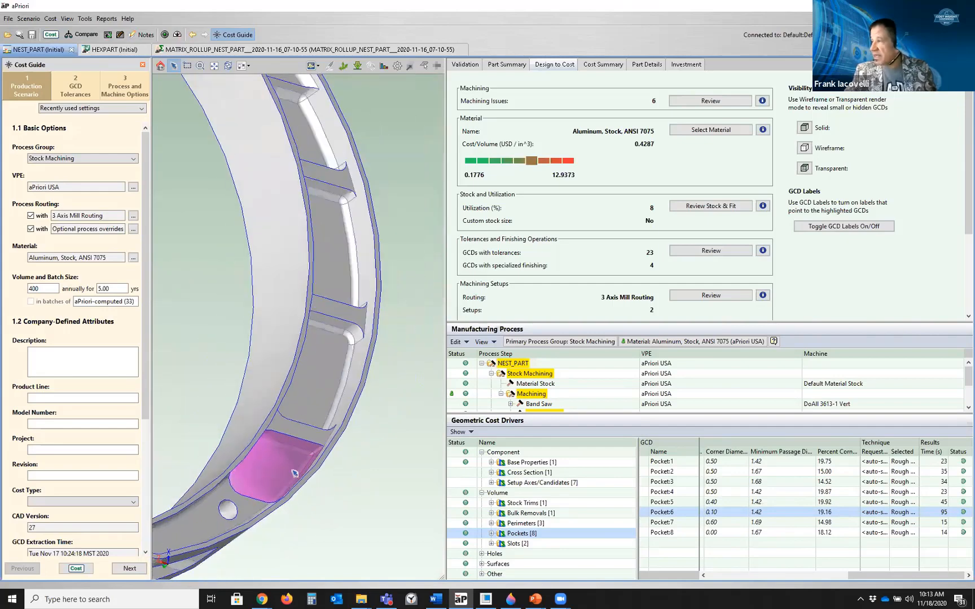
{"action": "middle_click_drag", "start_coordinate": [309, 347], "coordinate": [337, 157]}
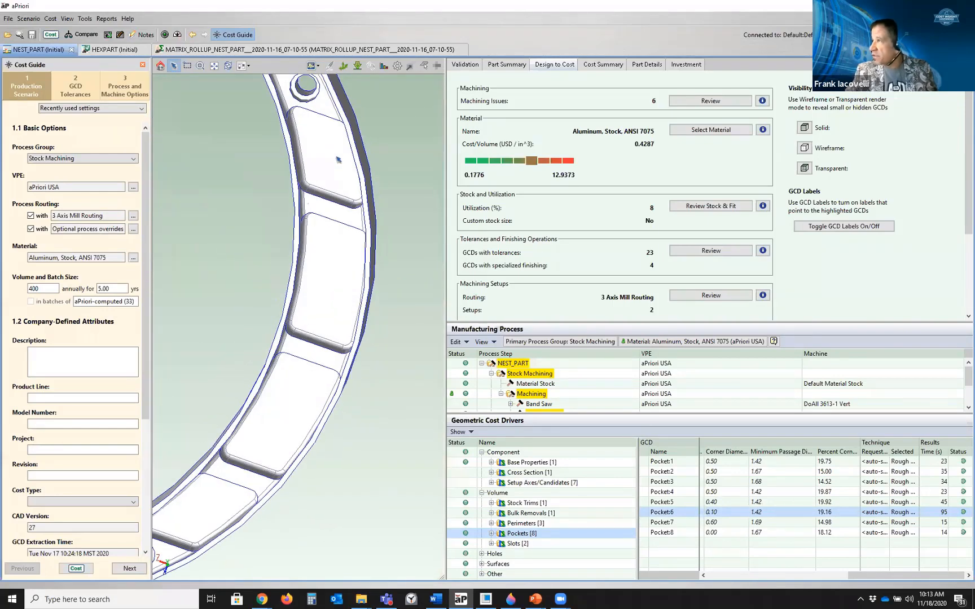
Select a pocket on the model to show its properties, then collapse the pockets list
{"action": "left_click", "coordinate": [343, 169]}
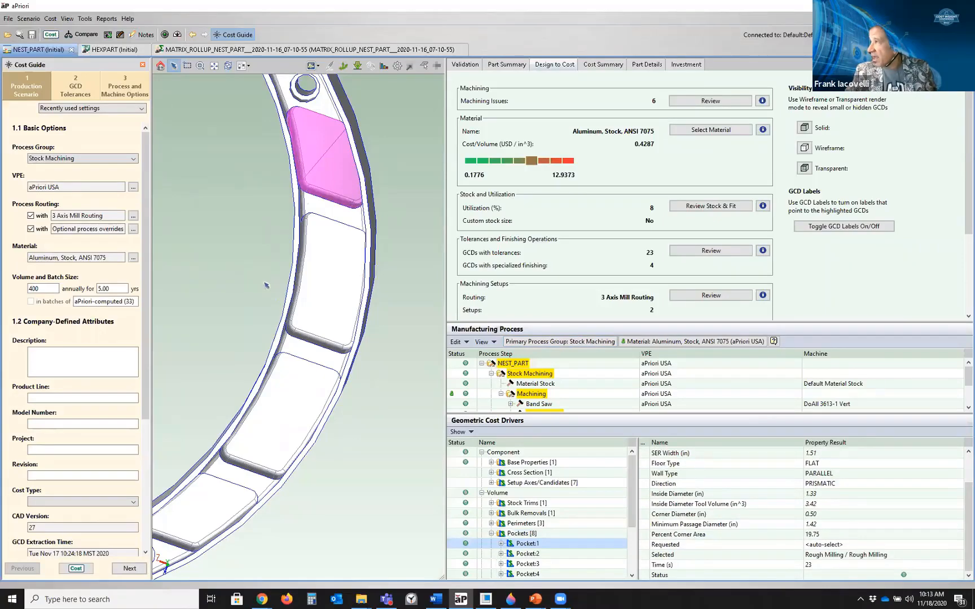
{"action": "middle_click_drag", "start_coordinate": [348, 232], "coordinate": [334, 454]}
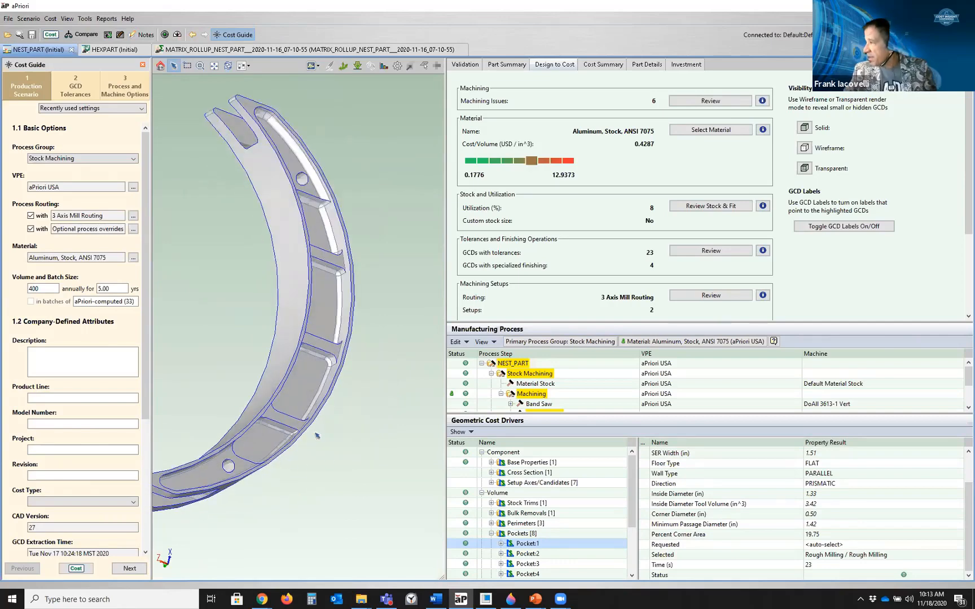
{"action": "left_click", "coordinate": [491, 534]}
Select the slots cost driver and rotate and zoom the model to inspect the highlighted slots
{"action": "left_click", "coordinate": [513, 544]}
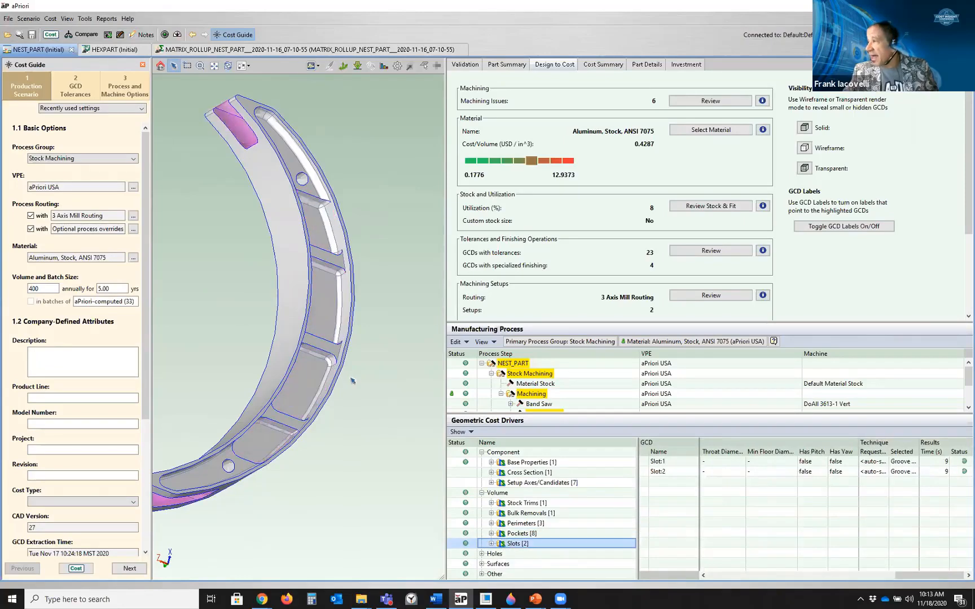
{"action": "scroll", "coordinate": [353, 380], "scroll_direction": "down", "scroll_amount": 3}
{"action": "middle_click_drag", "start_coordinate": [359, 391], "coordinate": [310, 286]}
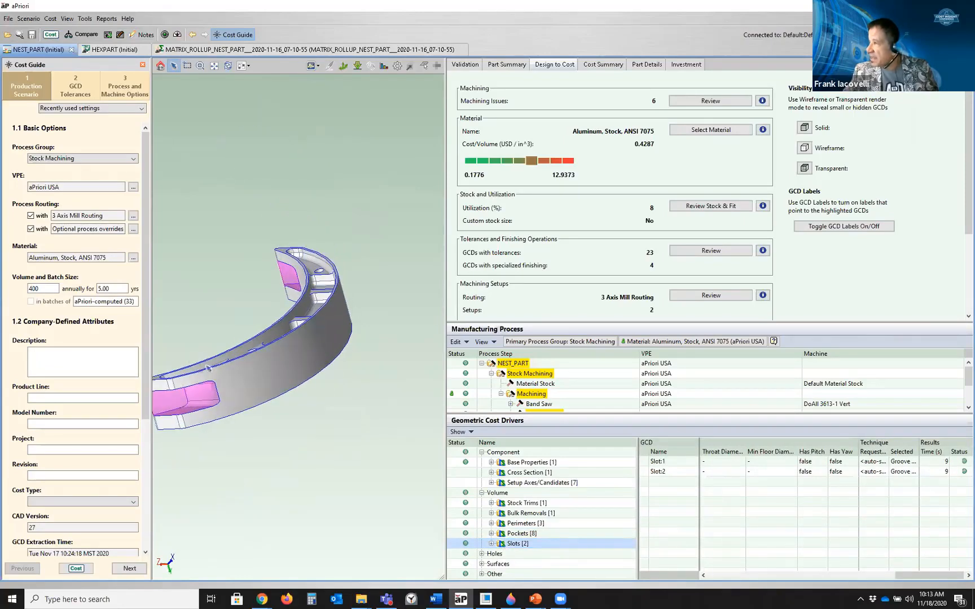
{"action": "middle_click_drag", "start_coordinate": [216, 407], "coordinate": [178, 410]}
{"action": "scroll", "coordinate": [178, 410], "scroll_direction": "down", "scroll_amount": 3}
{"action": "middle_click_drag", "start_coordinate": [245, 395], "coordinate": [349, 368]}
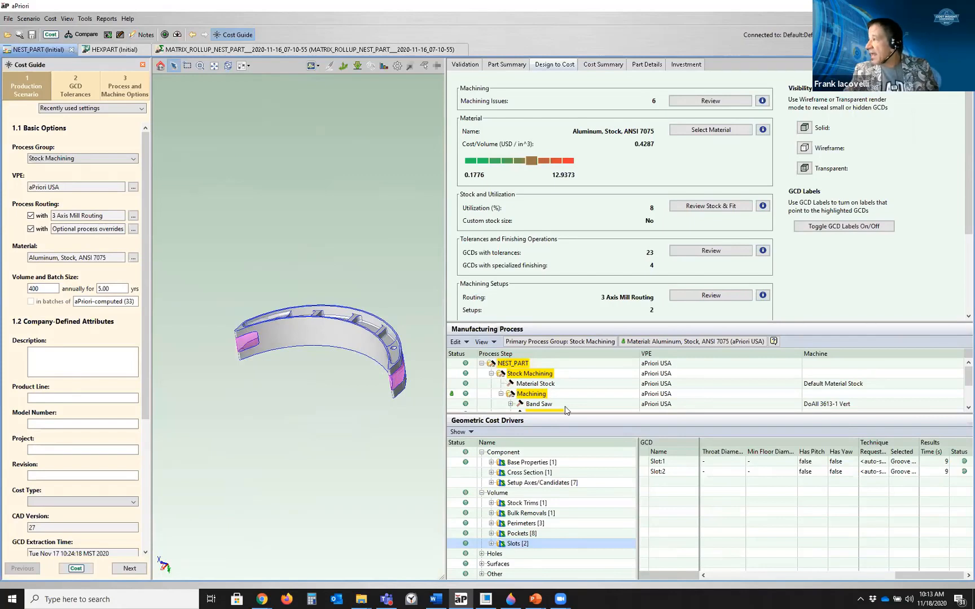
Expand the 3 Axis Mill process step to view its setups and select the first slot's results
{"action": "left_click_drag", "start_coordinate": [571, 415], "coordinate": [570, 451]}
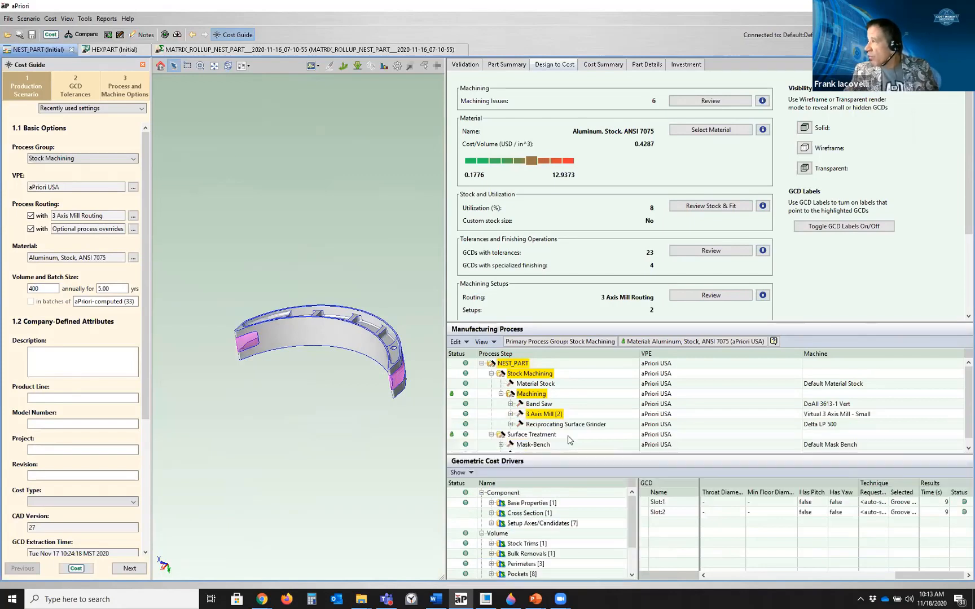
{"action": "left_click", "coordinate": [511, 407]}
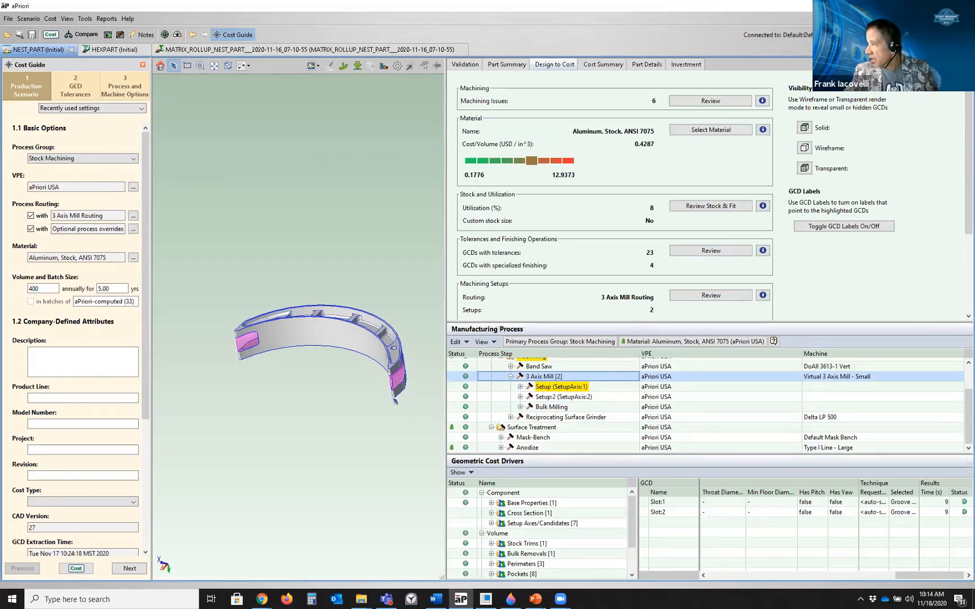
{"action": "scroll", "coordinate": [501, 557], "scroll_direction": "down", "scroll_amount": 1}
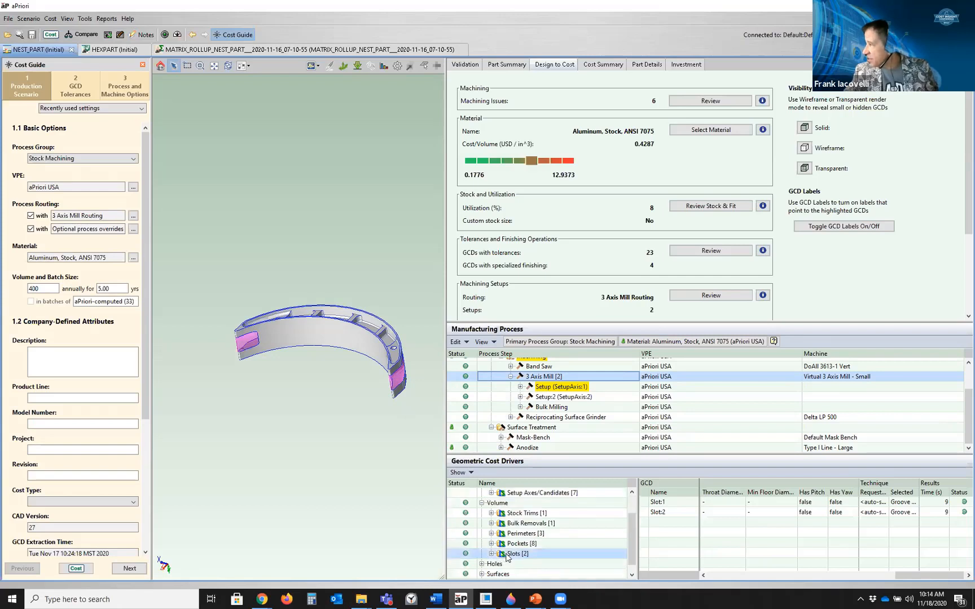
{"action": "left_click", "coordinate": [910, 505]}
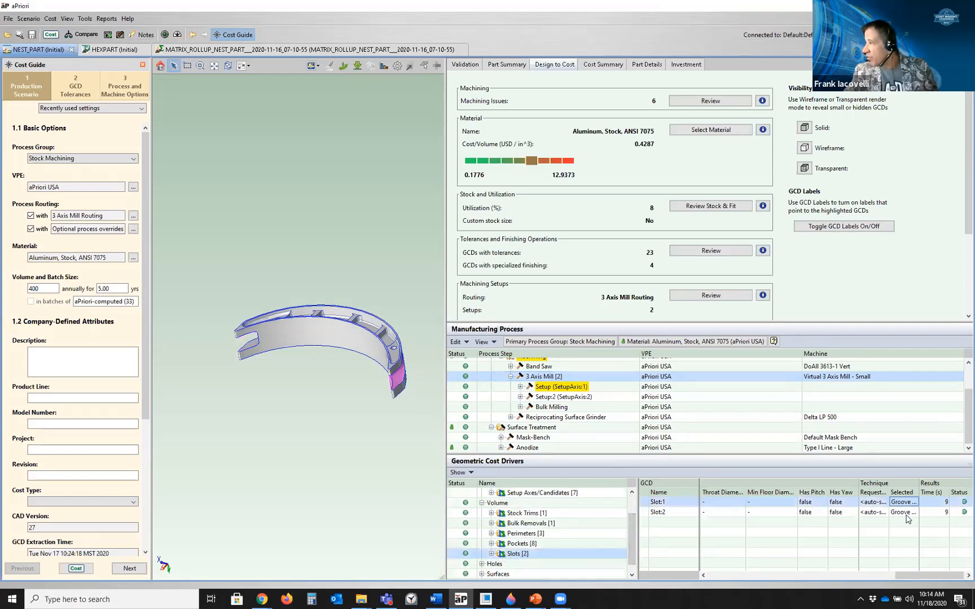
Select the second slot's results and switch to the HEXPART scenario
{"action": "left_click", "coordinate": [906, 514]}
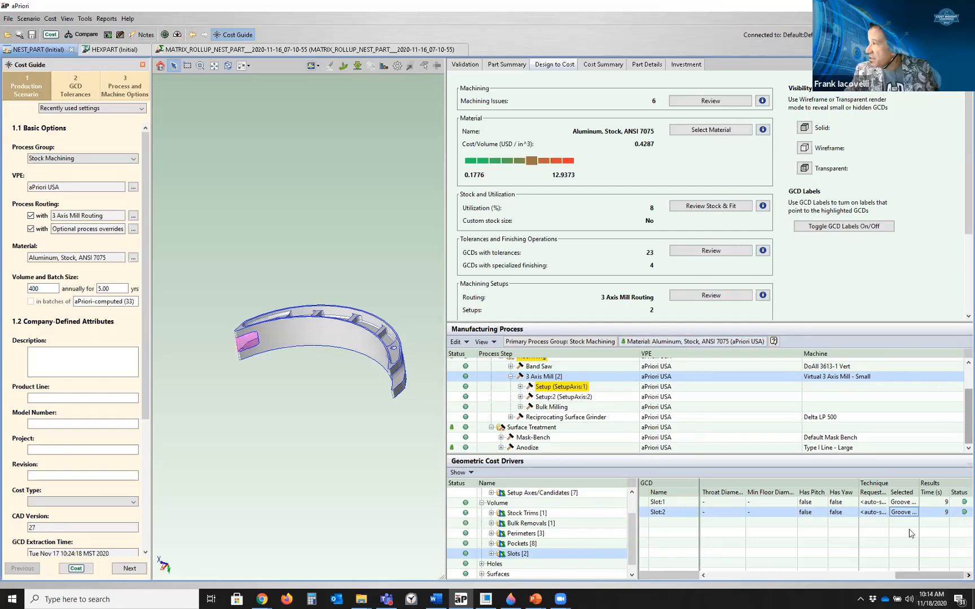
{"action": "left_click", "coordinate": [115, 49]}
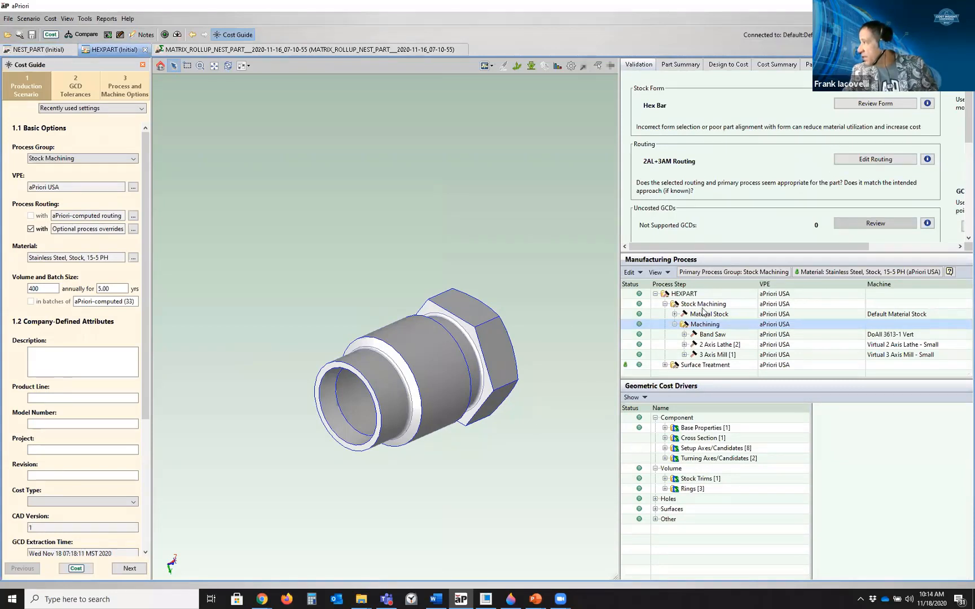
Expand HEXPART's machining process and inspect its base properties, cross section, setup axes and stock trims cost drivers
{"action": "left_click", "coordinate": [701, 307]}
{"action": "left_click", "coordinate": [707, 321]}
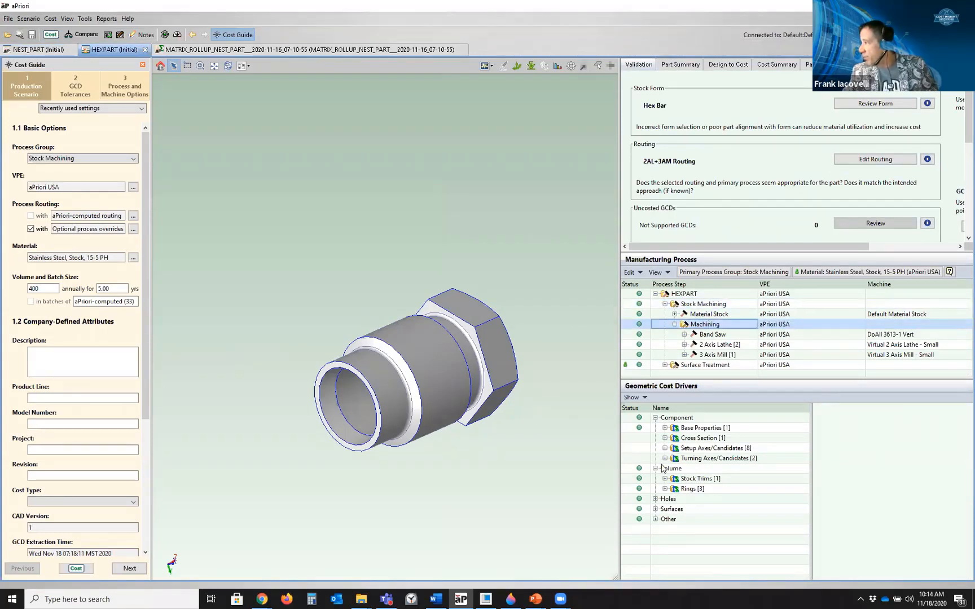
{"action": "left_click", "coordinate": [702, 430]}
{"action": "left_click", "coordinate": [704, 439]}
{"action": "left_click", "coordinate": [677, 447]}
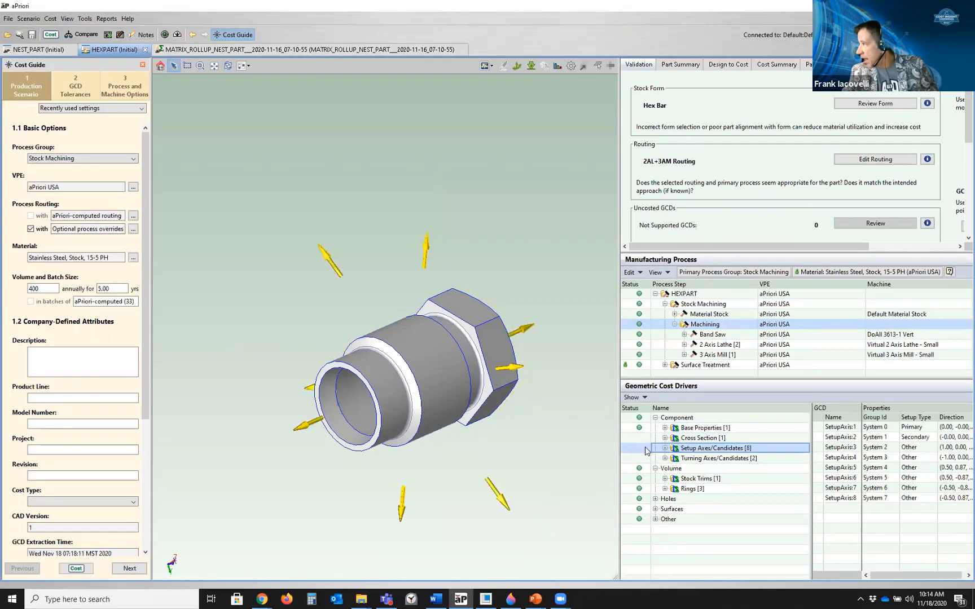
{"action": "left_click", "coordinate": [741, 460]}
{"action": "left_click", "coordinate": [694, 480]}
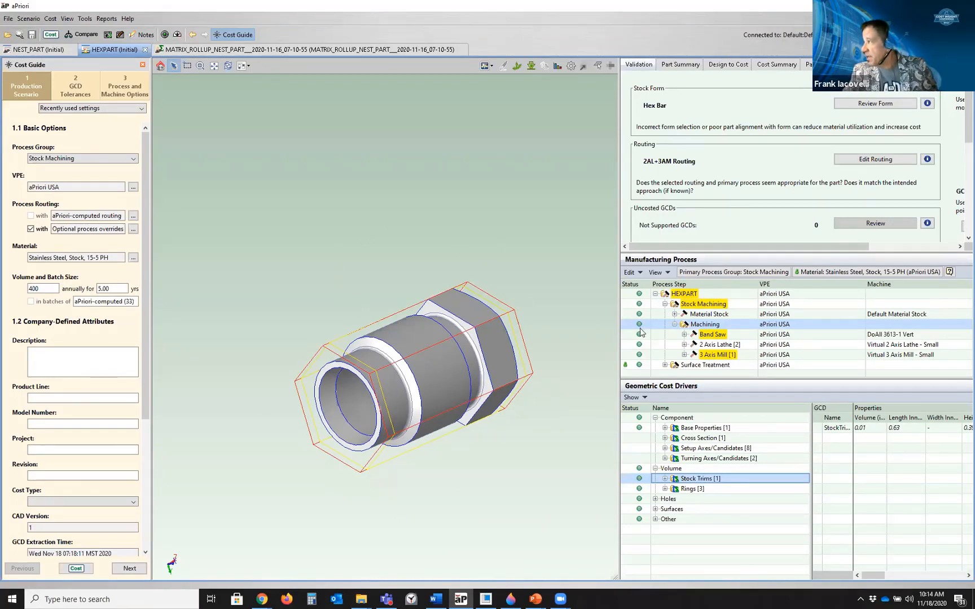
Open the stock form and alignment options with the material stock form list, then return to NEST_PART
{"action": "left_click", "coordinate": [530, 67]}
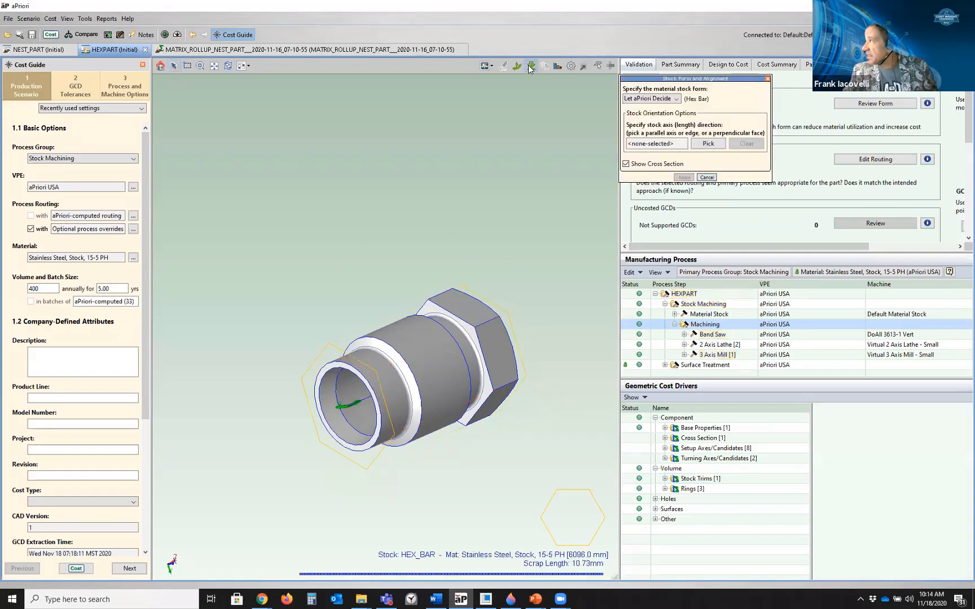
{"action": "left_click", "coordinate": [638, 98]}
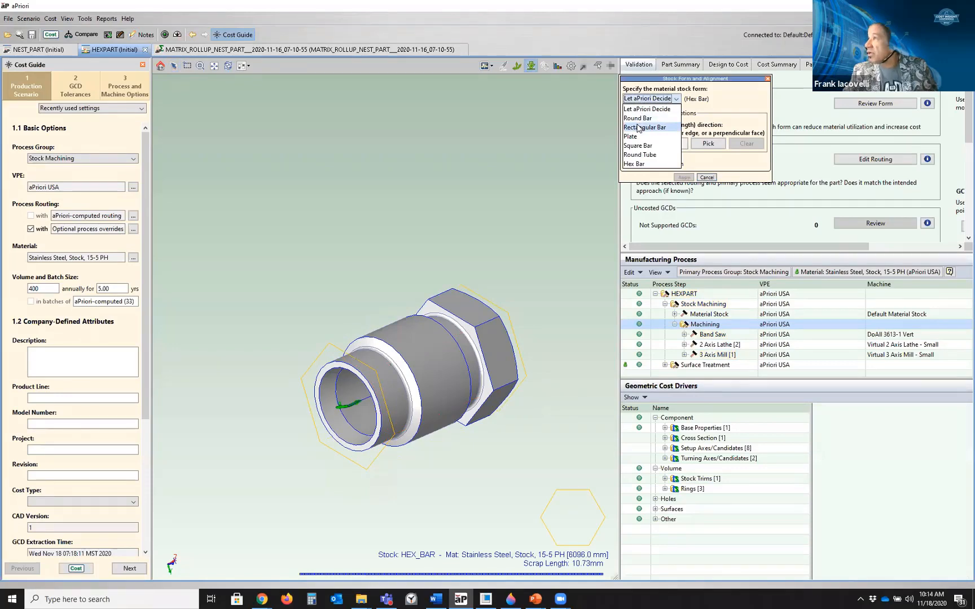
{"action": "left_click", "coordinate": [47, 52]}
{"action": "left_click", "coordinate": [47, 52]}
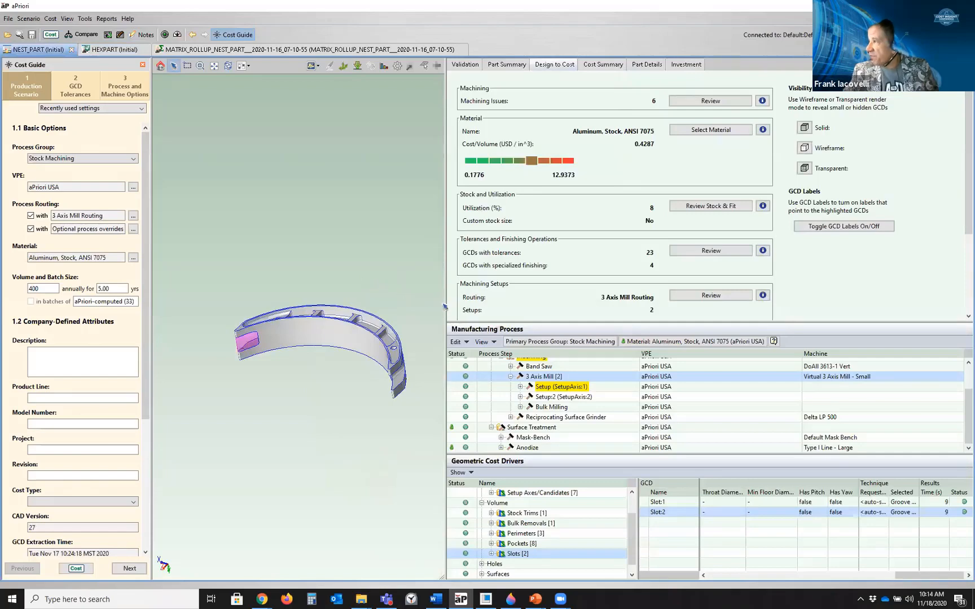
Open the Geometry Analysis tool with the Concave Surfaces < Radius Threshold criterion
{"action": "left_click_drag", "start_coordinate": [445, 307], "coordinate": [484, 307]}
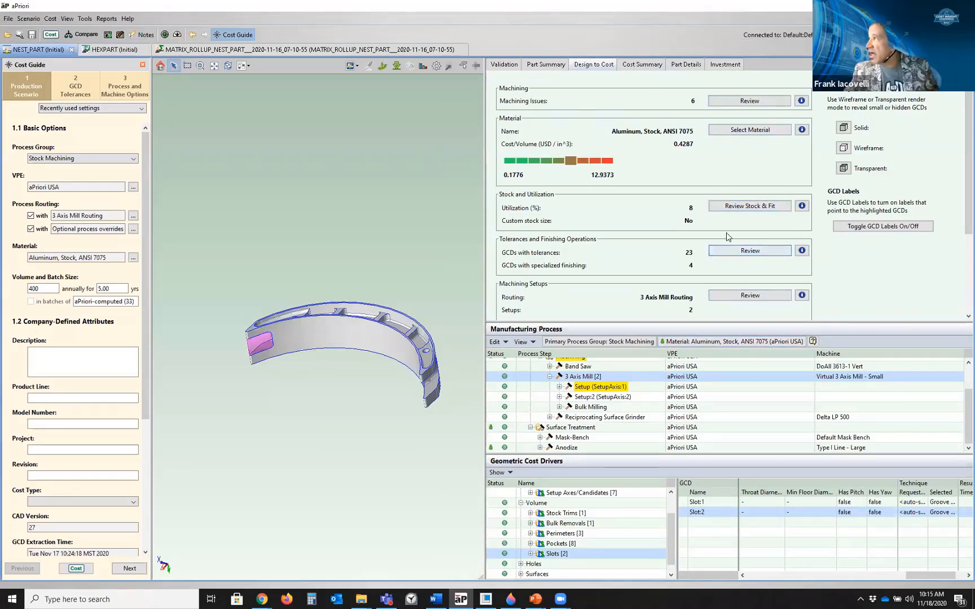
{"action": "left_click", "coordinate": [422, 67]}
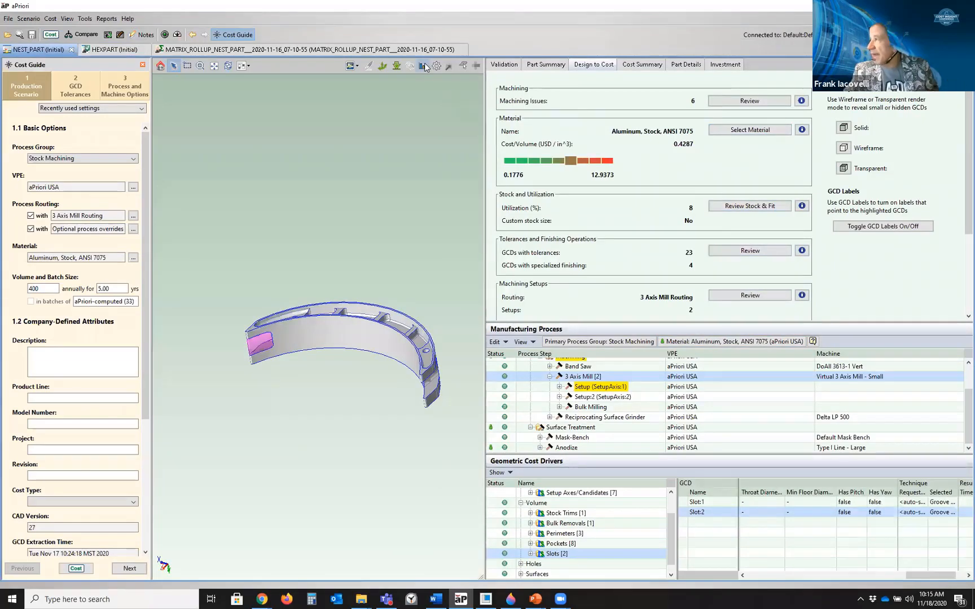
{"action": "left_click", "coordinate": [577, 151]}
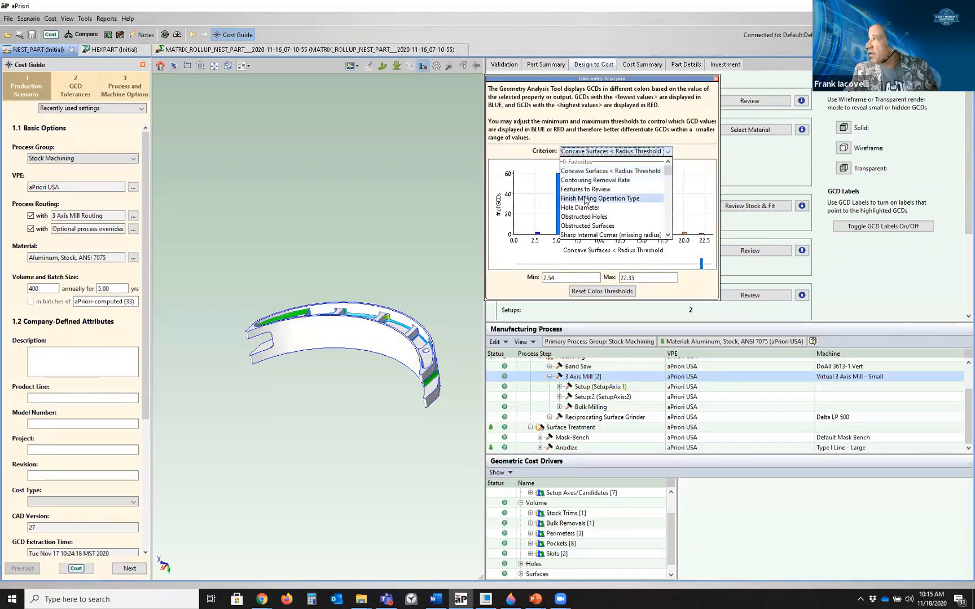
{"action": "scroll", "coordinate": [585, 216], "scroll_direction": "down", "scroll_amount": 2}
{"action": "scroll", "coordinate": [585, 216], "scroll_direction": "up", "scroll_amount": 2}
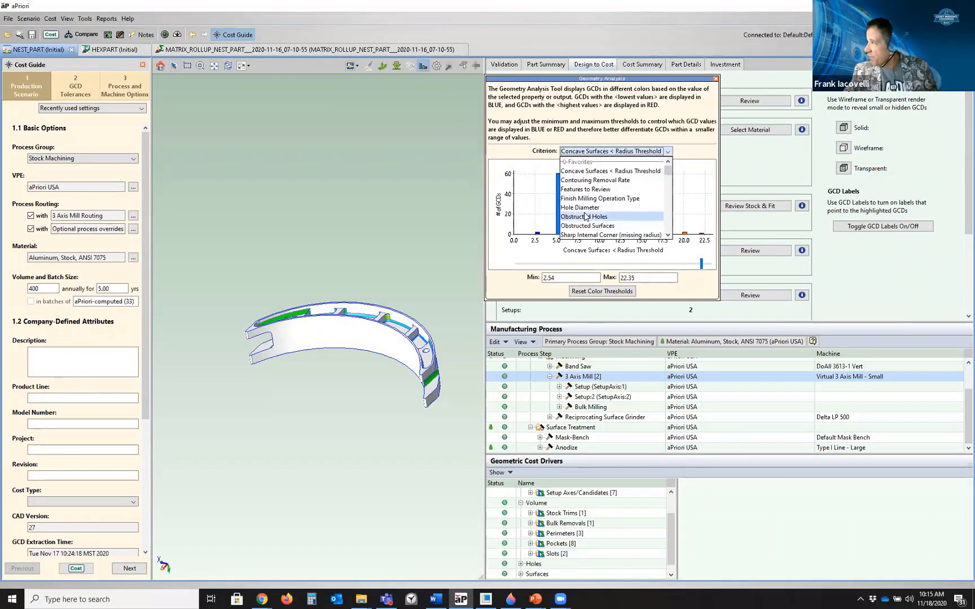
{"action": "left_click", "coordinate": [590, 171]}
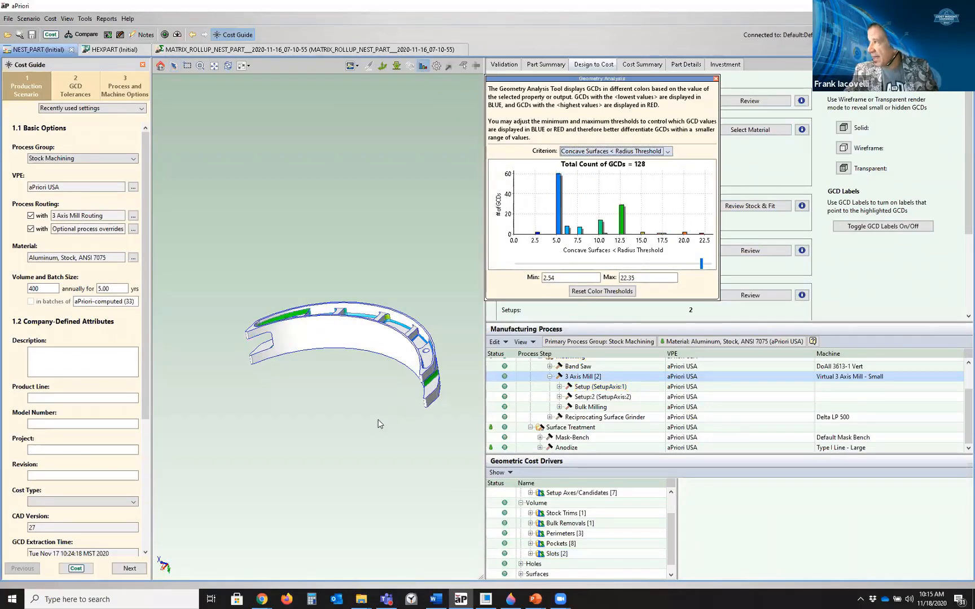
Rotate and zoom the model to examine the colour-coded concave surfaces
{"action": "middle_click_drag", "start_coordinate": [376, 423], "coordinate": [348, 188]}
{"action": "scroll", "coordinate": [344, 189], "scroll_direction": "up", "scroll_amount": 5}
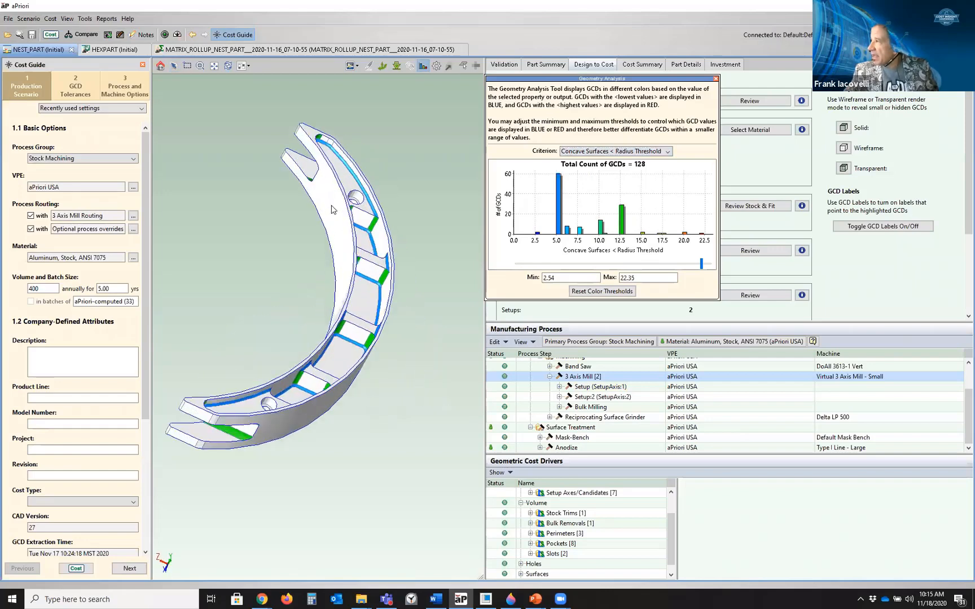
{"action": "middle_click_drag", "start_coordinate": [382, 270], "coordinate": [419, 211]}
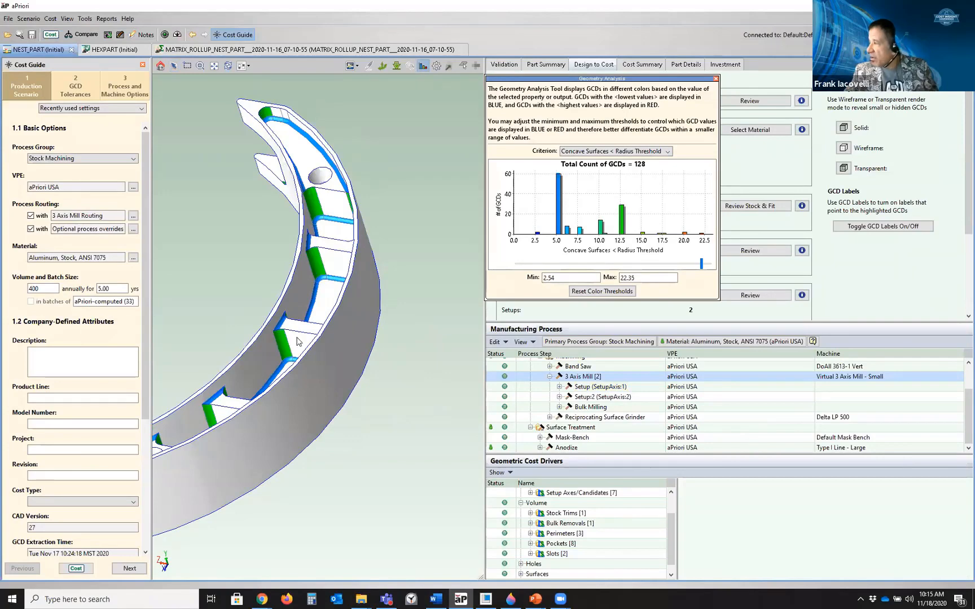
{"action": "middle_click_drag", "start_coordinate": [299, 342], "coordinate": [350, 320]}
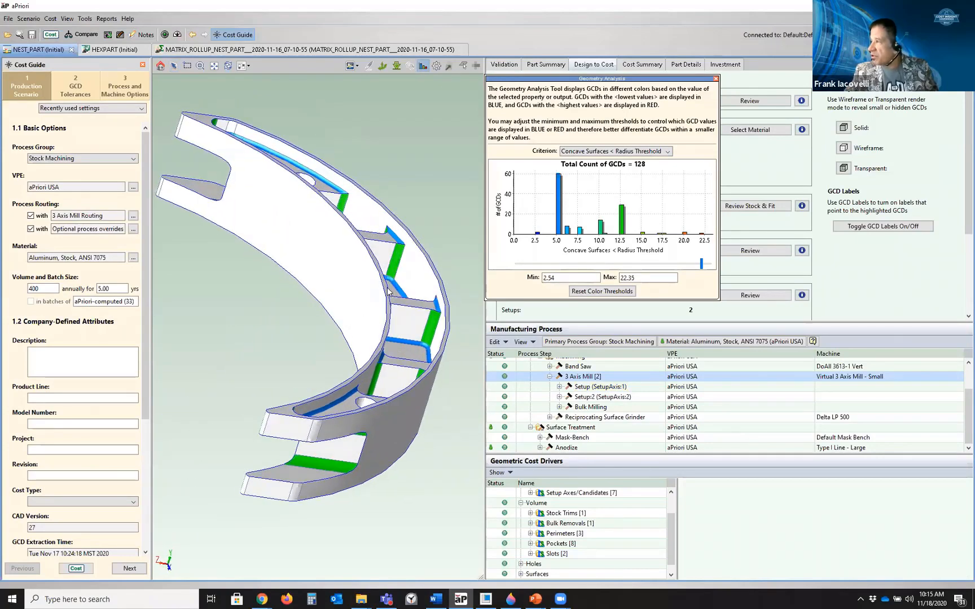
{"action": "middle_click_drag", "start_coordinate": [388, 291], "coordinate": [387, 336]}
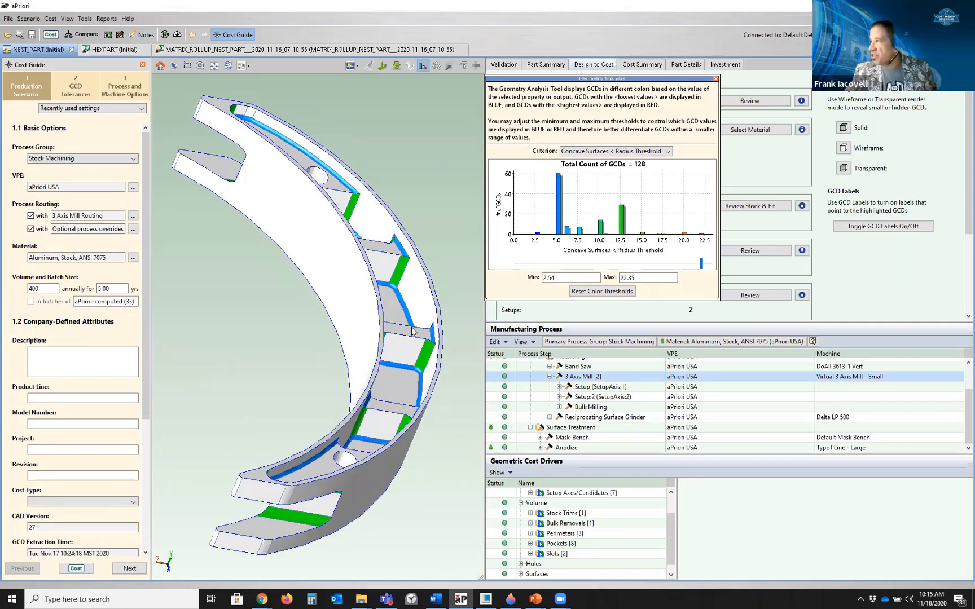
{"action": "middle_click_drag", "start_coordinate": [398, 318], "coordinate": [334, 244]}
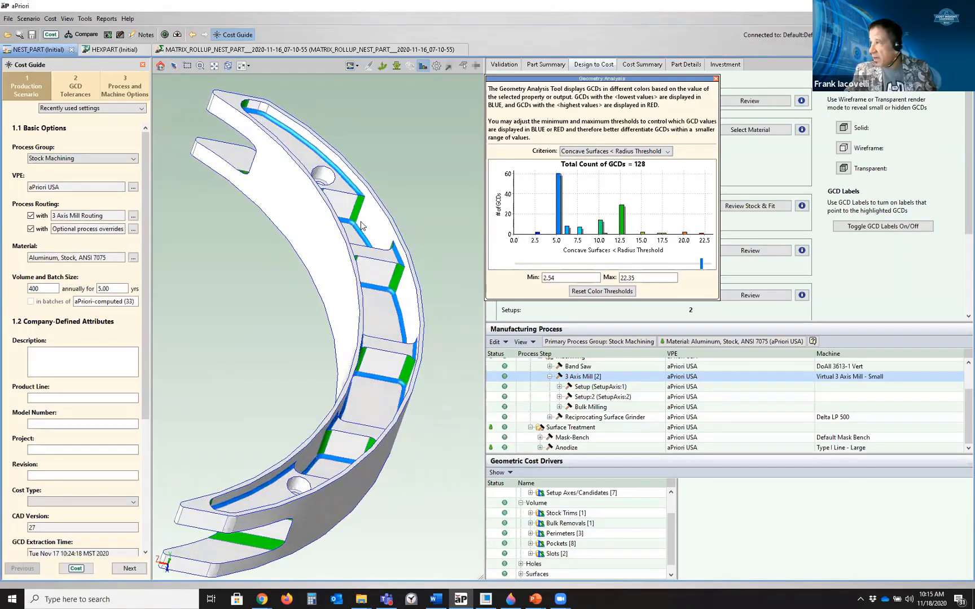
{"action": "scroll", "coordinate": [360, 223], "scroll_direction": "up", "scroll_amount": 2}
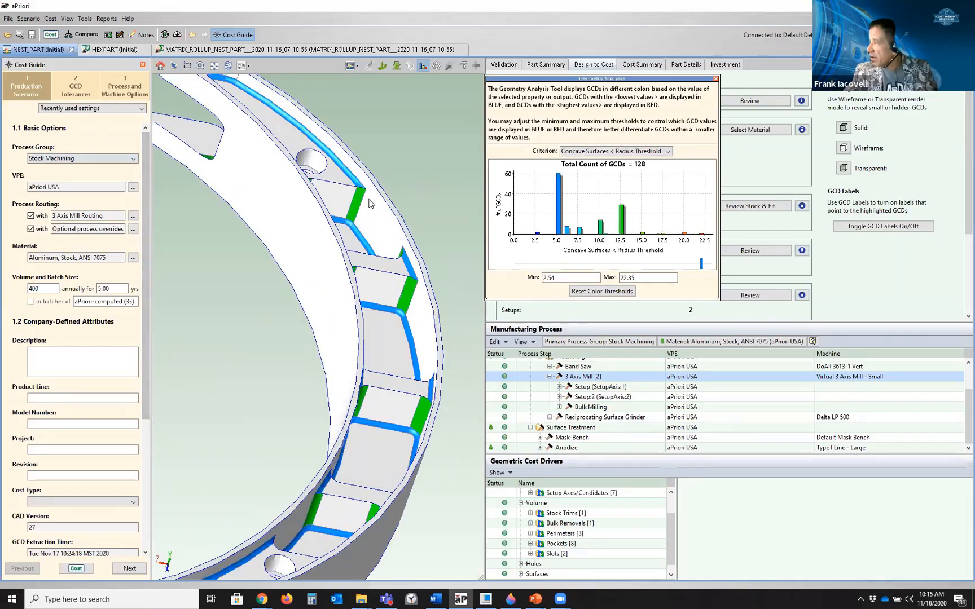
{"action": "scroll", "coordinate": [350, 177], "scroll_direction": "down", "scroll_amount": 2}
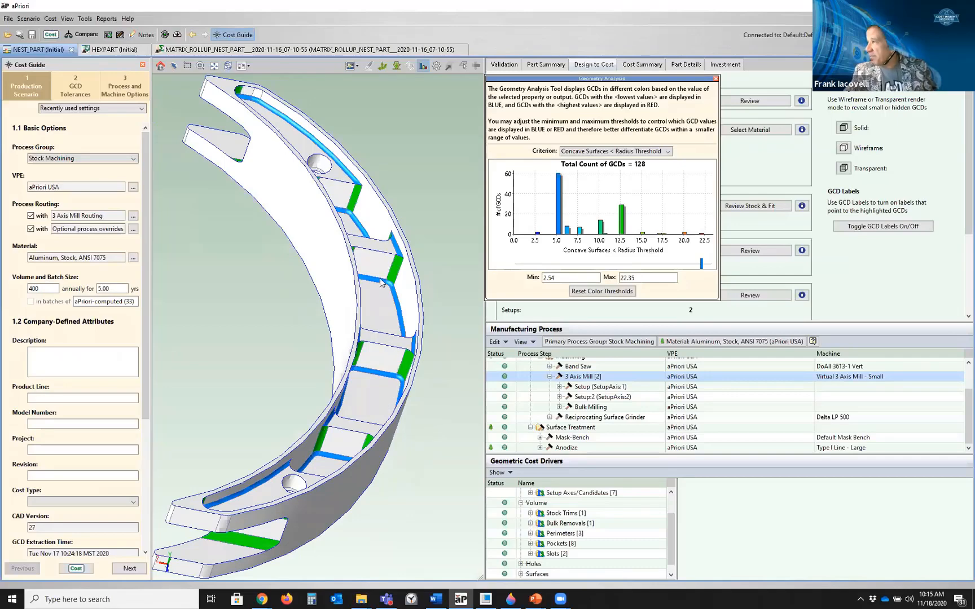
{"action": "middle_click_drag", "start_coordinate": [318, 520], "coordinate": [280, 133]}
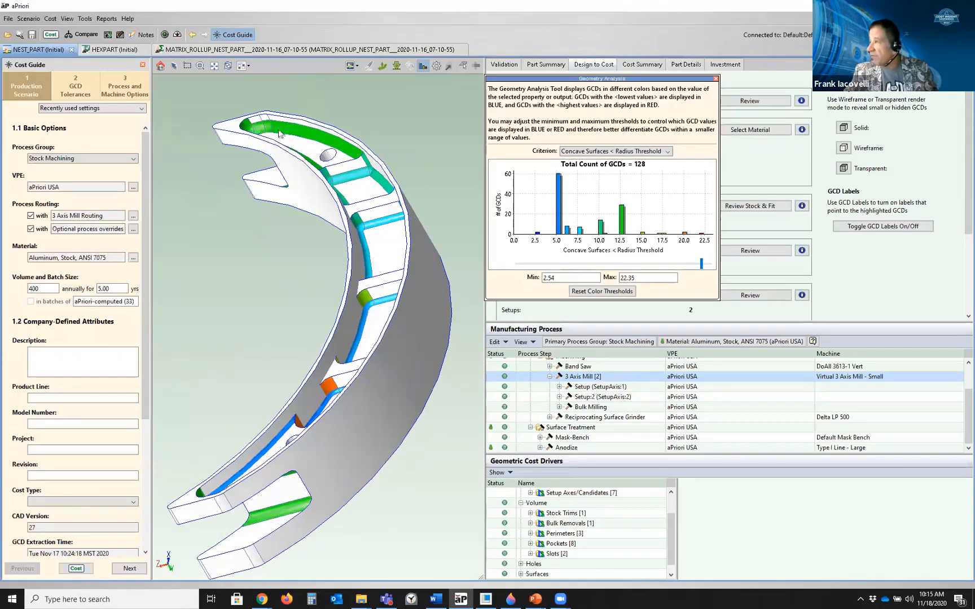
{"action": "scroll", "coordinate": [262, 138], "scroll_direction": "up", "scroll_amount": 5}
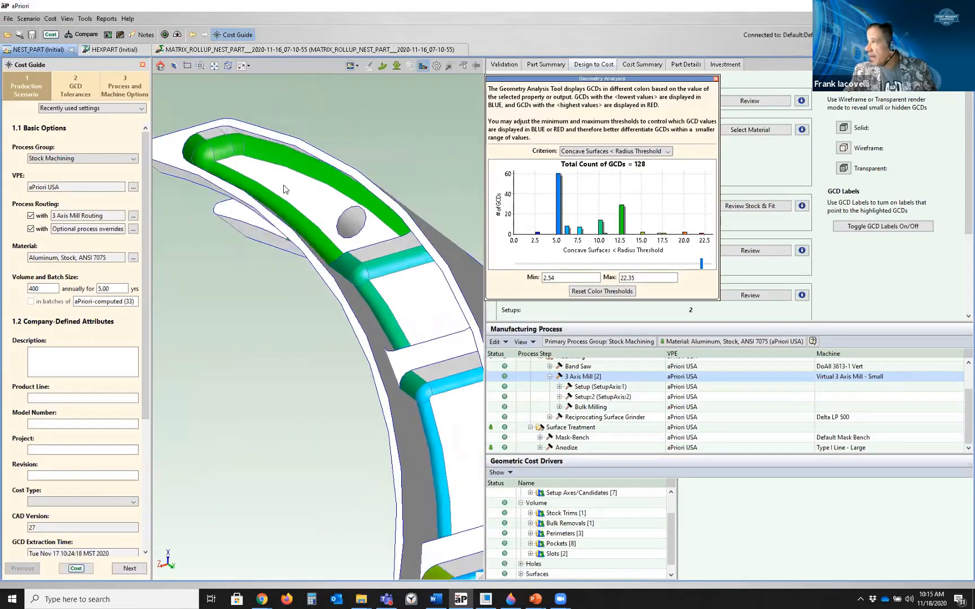
{"action": "scroll", "coordinate": [230, 162], "scroll_direction": "down", "scroll_amount": 5}
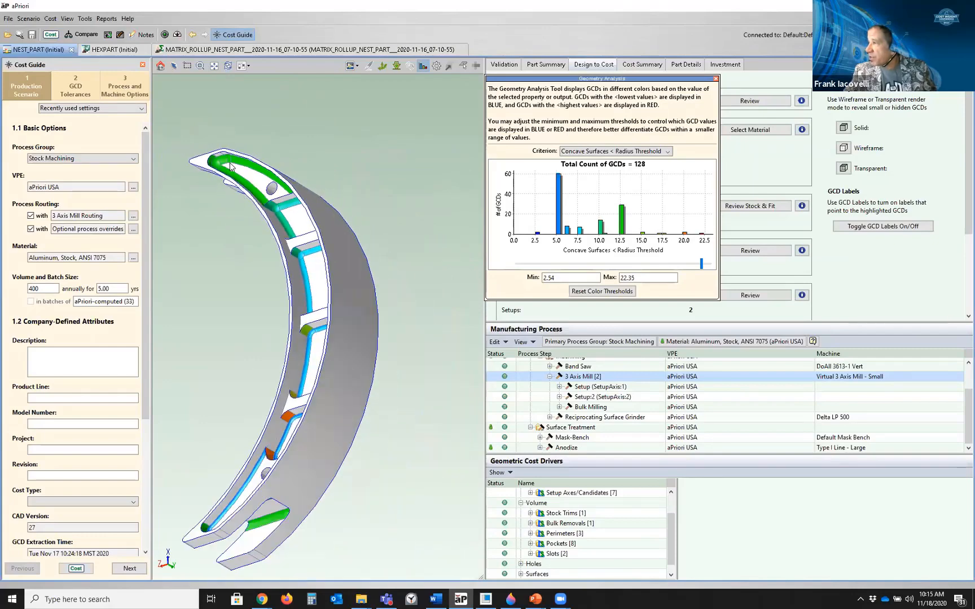
{"action": "middle_click_drag", "start_coordinate": [309, 422], "coordinate": [328, 405]}
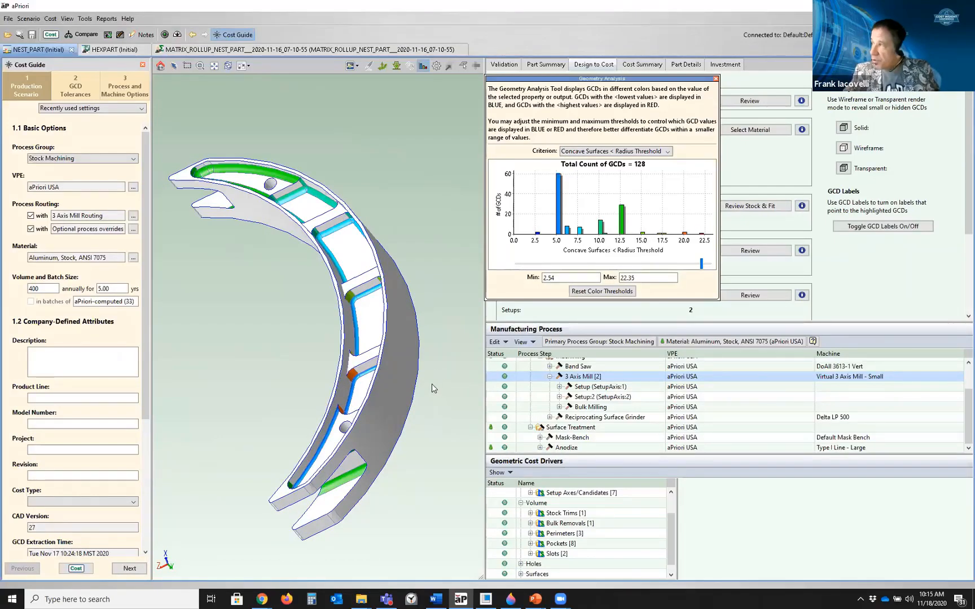
{"action": "middle_click_drag", "start_coordinate": [432, 388], "coordinate": [329, 257]}
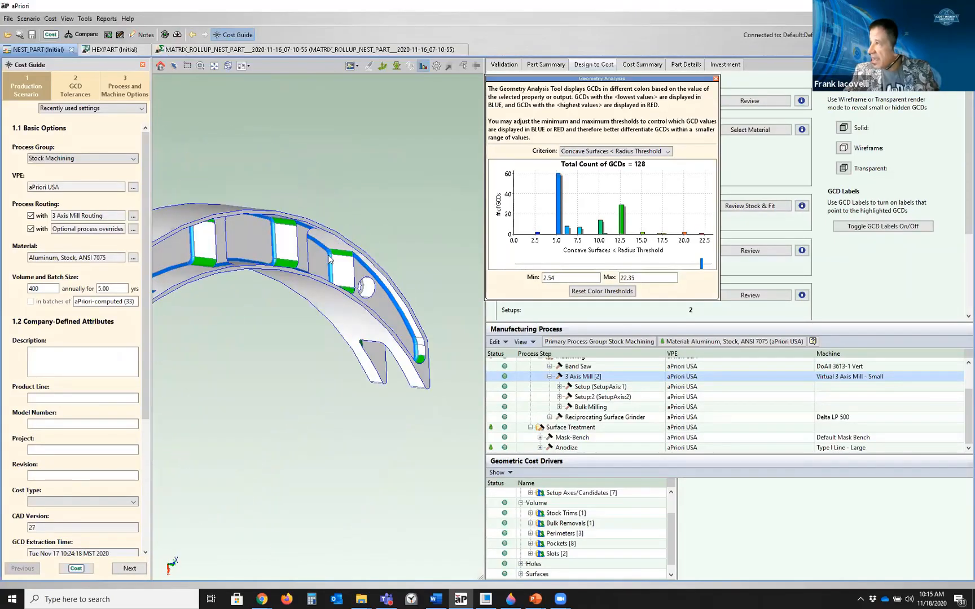
{"action": "middle_click_drag", "start_coordinate": [248, 242], "coordinate": [445, 256]}
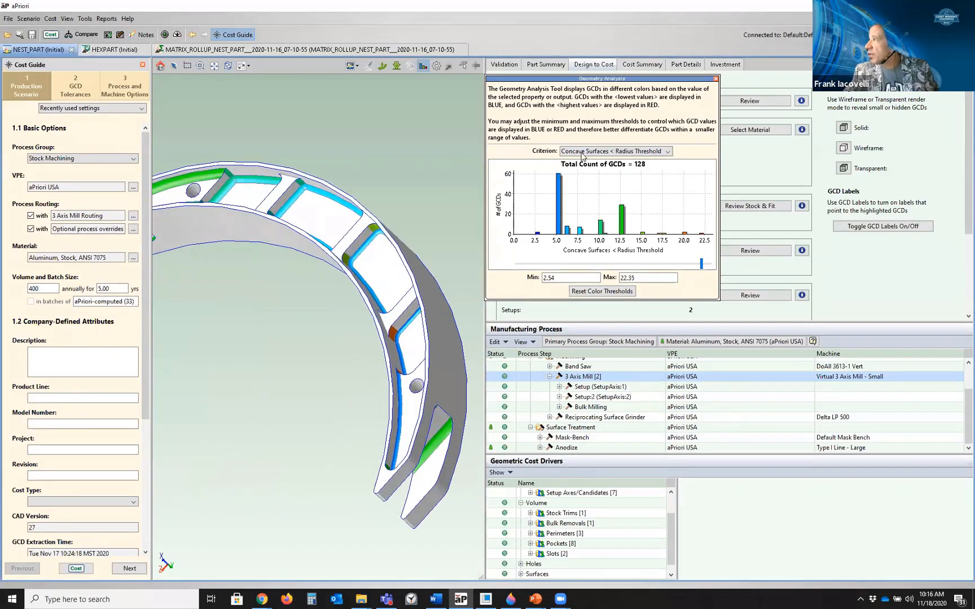
Switch the analysis criterion to Features to Review and rotate the model to inspect the highlighted features
{"action": "left_click", "coordinate": [580, 152]}
{"action": "left_click", "coordinate": [578, 189]}
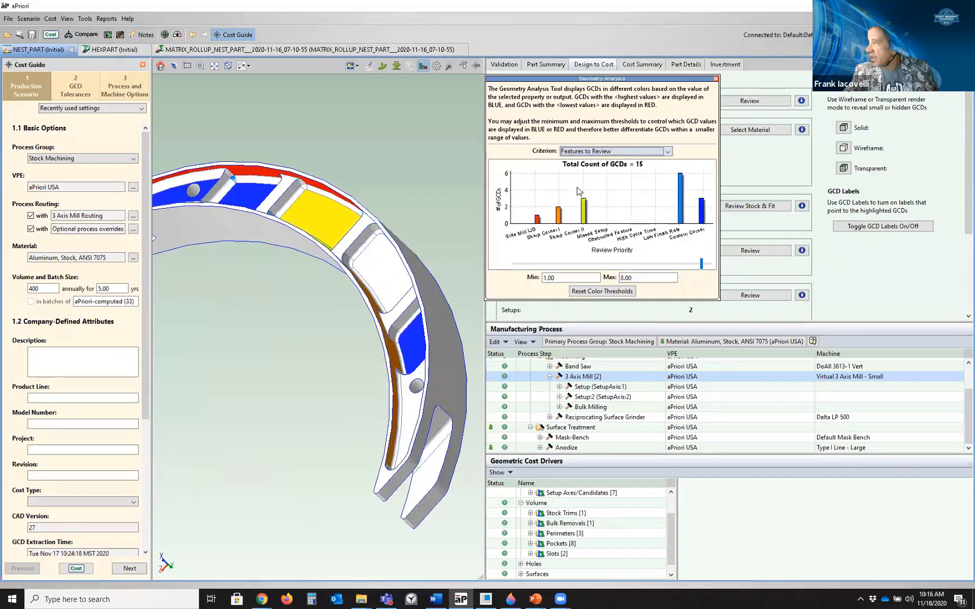
{"action": "middle_click_drag", "start_coordinate": [305, 281], "coordinate": [350, 220]}
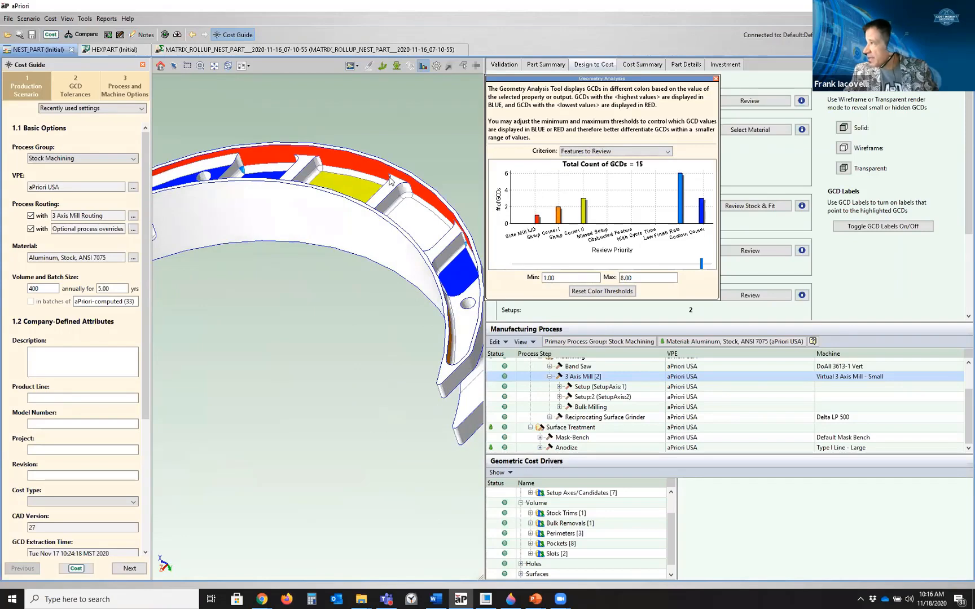
{"action": "middle_click_drag", "start_coordinate": [368, 173], "coordinate": [414, 258]}
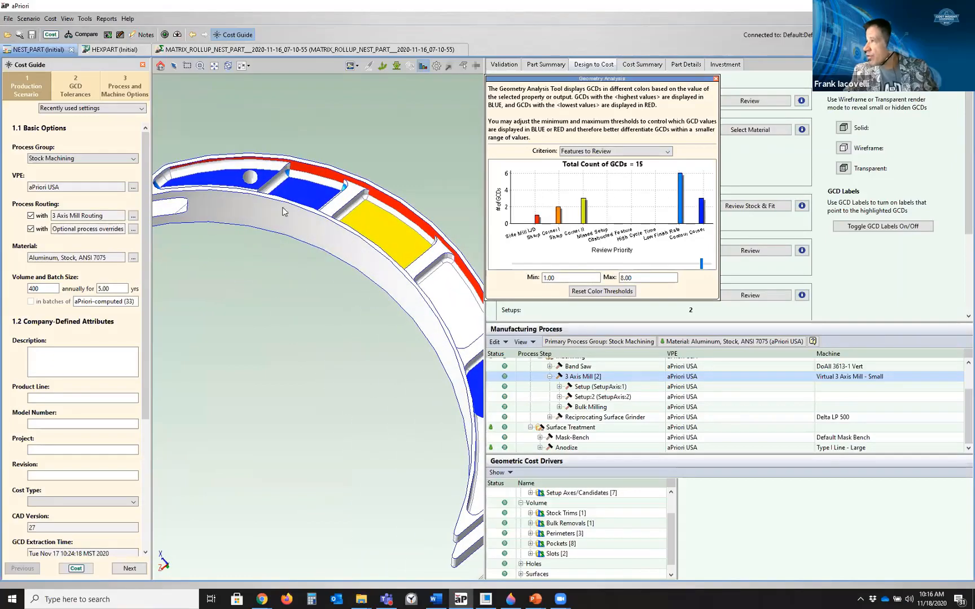
{"action": "scroll", "coordinate": [201, 183], "scroll_direction": "up", "scroll_amount": 3}
{"action": "middle_click_drag", "start_coordinate": [359, 201], "coordinate": [349, 235]}
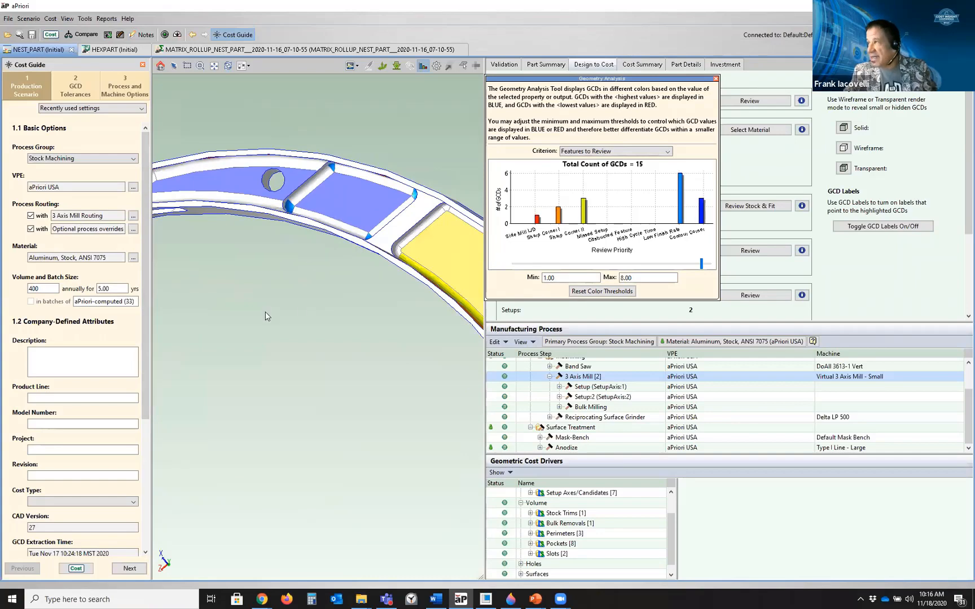
{"action": "scroll", "coordinate": [267, 316], "scroll_direction": "down", "scroll_amount": 5}
{"action": "middle_click_drag", "start_coordinate": [214, 311], "coordinate": [176, 285]}
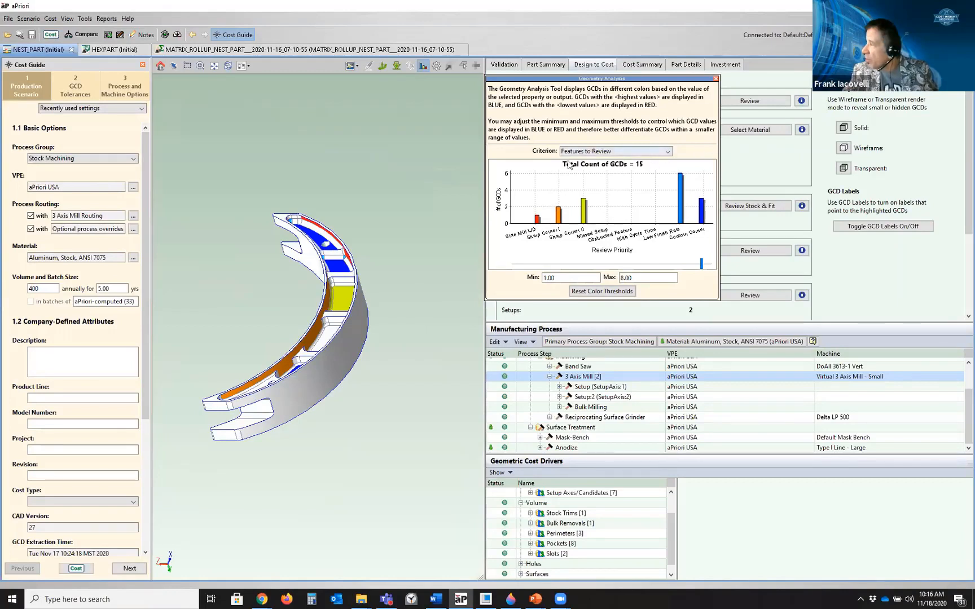
Close the analysis tool, review the Side Milling L/D machining issue and open its help
{"action": "left_click", "coordinate": [715, 79]}
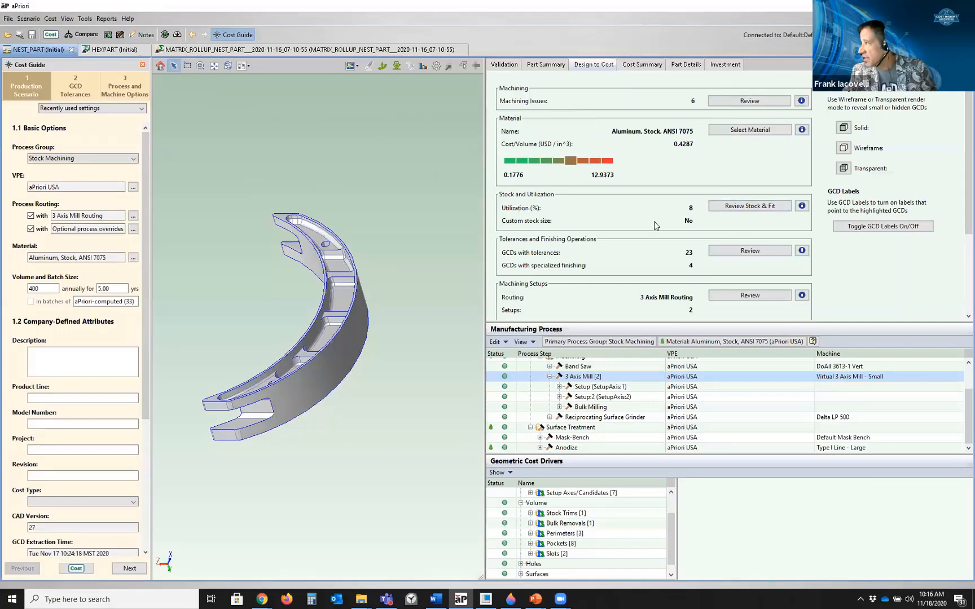
{"action": "left_click", "coordinate": [738, 101]}
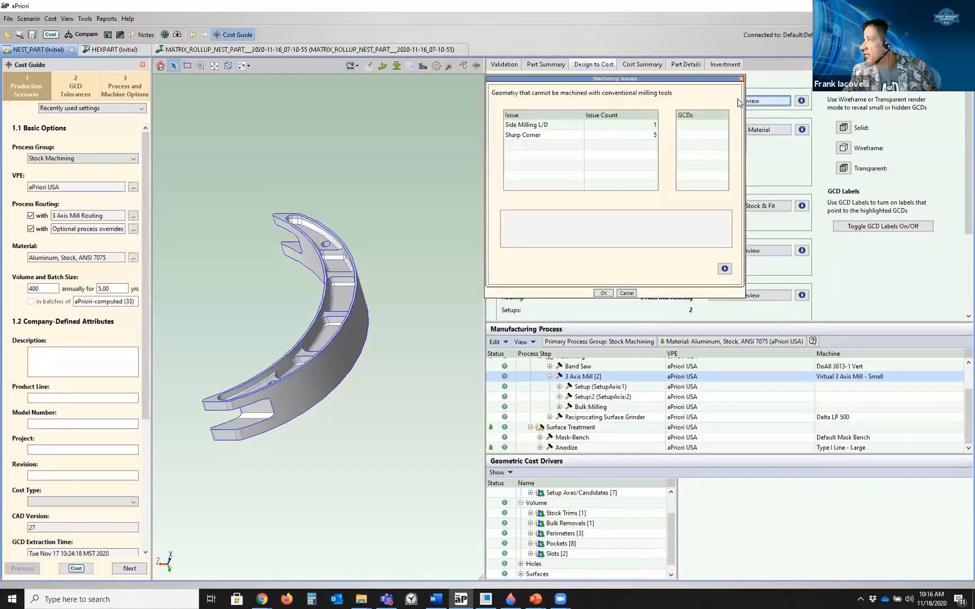
{"action": "left_click", "coordinate": [513, 125]}
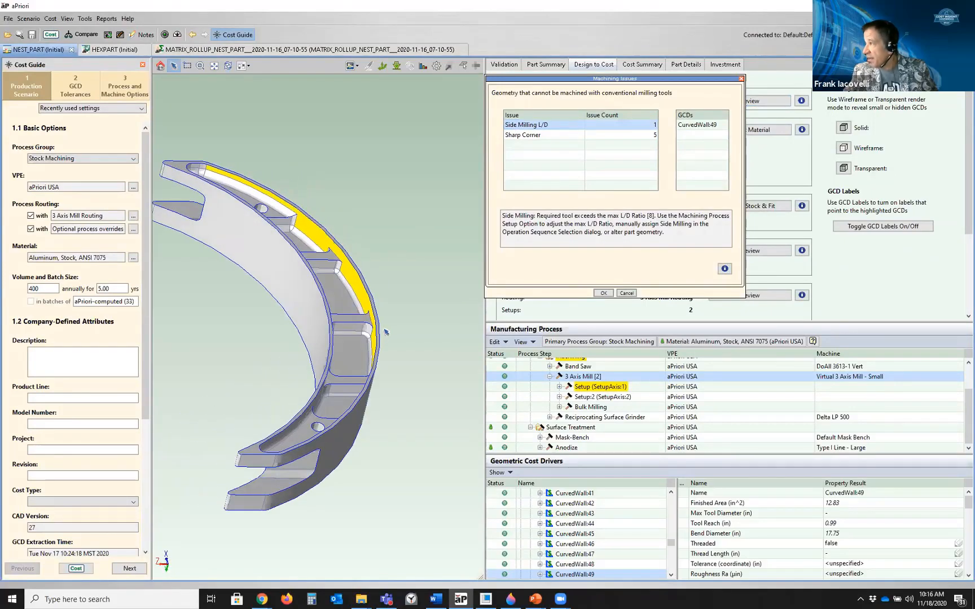
{"action": "left_click", "coordinate": [725, 268]}
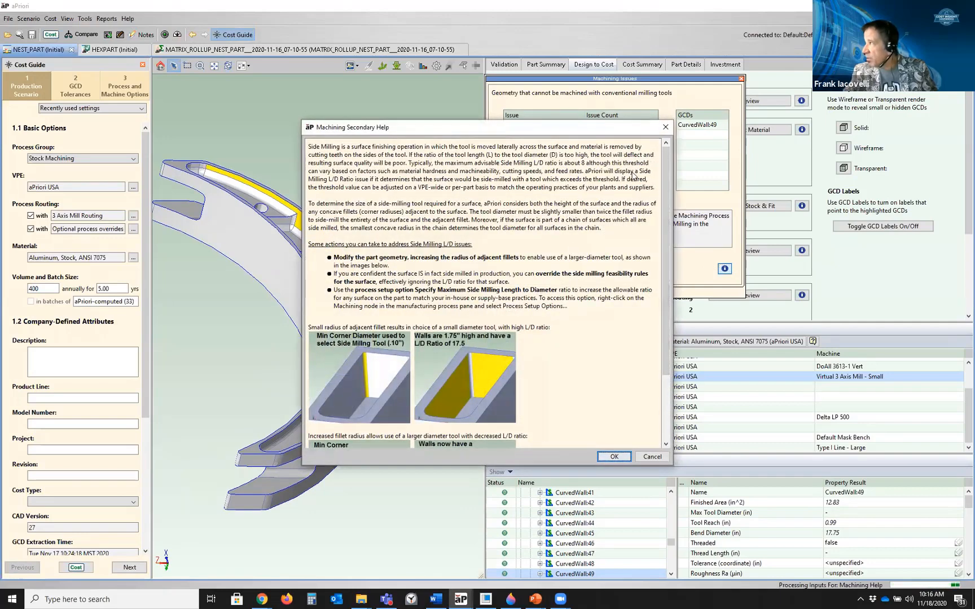
Close the Side Milling help and the Machining Issues dialog
{"action": "left_click", "coordinate": [664, 127]}
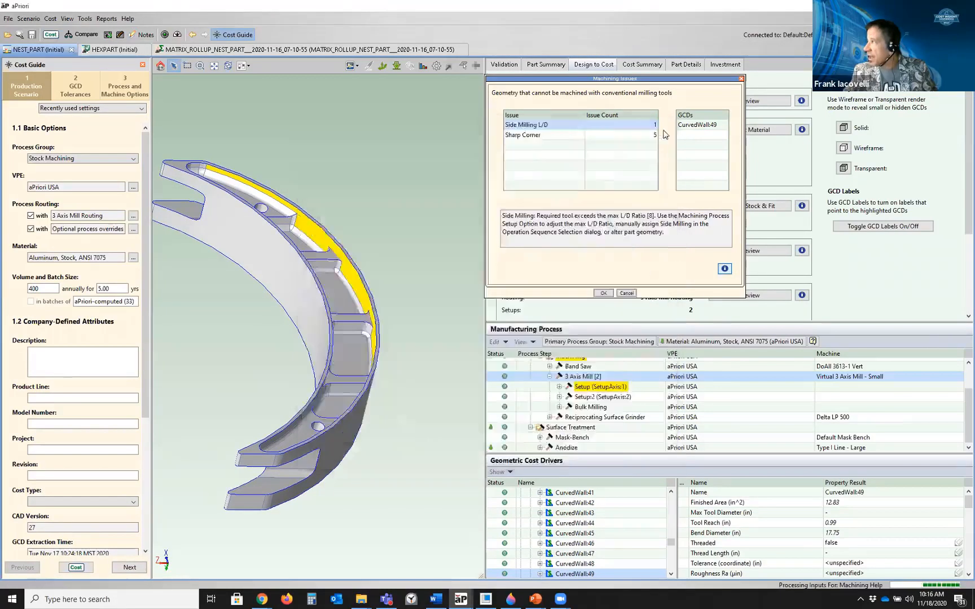
{"action": "left_click", "coordinate": [741, 79]}
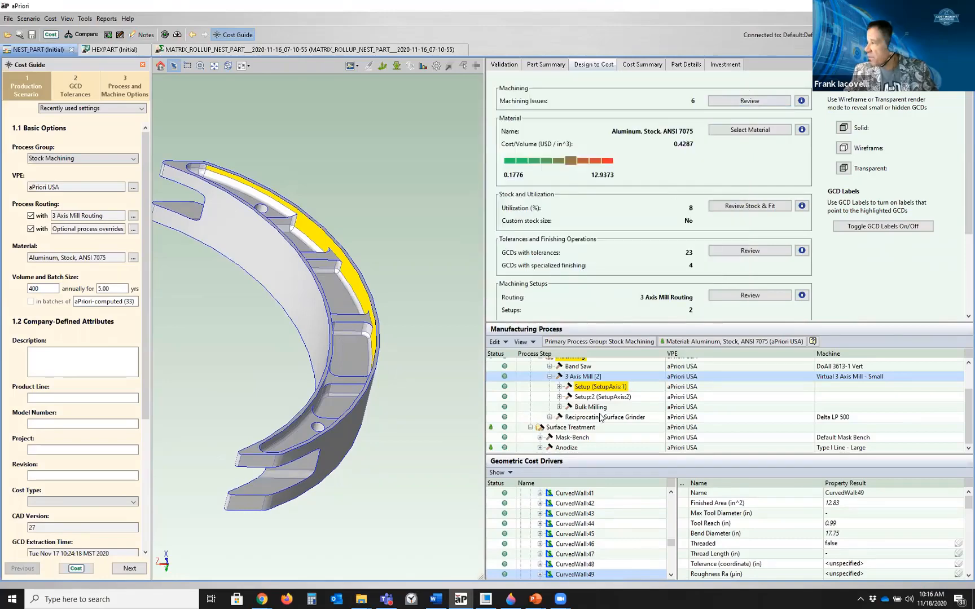
{"action": "left_click_drag", "start_coordinate": [608, 453], "coordinate": [622, 425]}
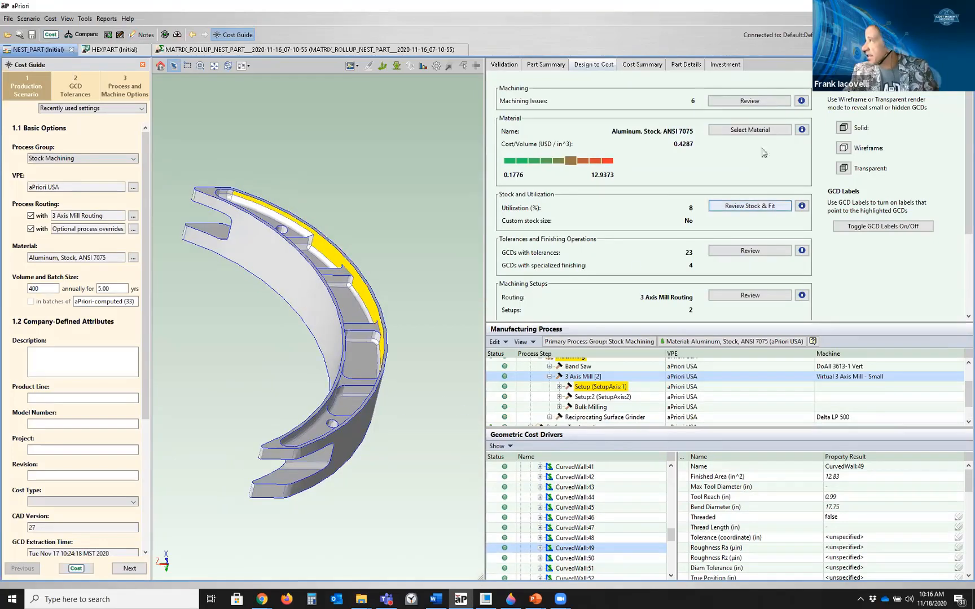
Review the part details and part summary, then highlight the perimeter cost drivers on the model
{"action": "left_click", "coordinate": [681, 65]}
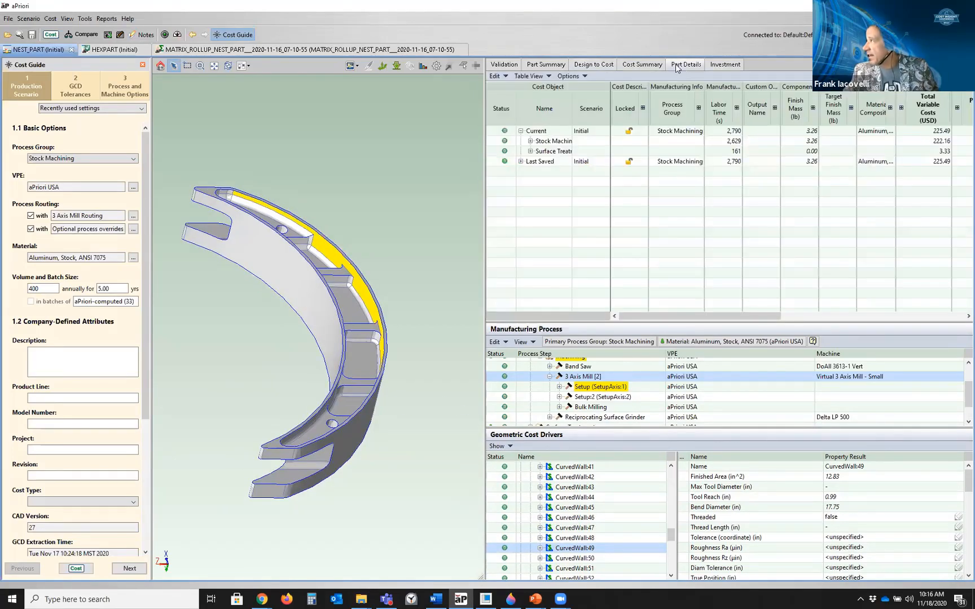
{"action": "left_click", "coordinate": [541, 64]}
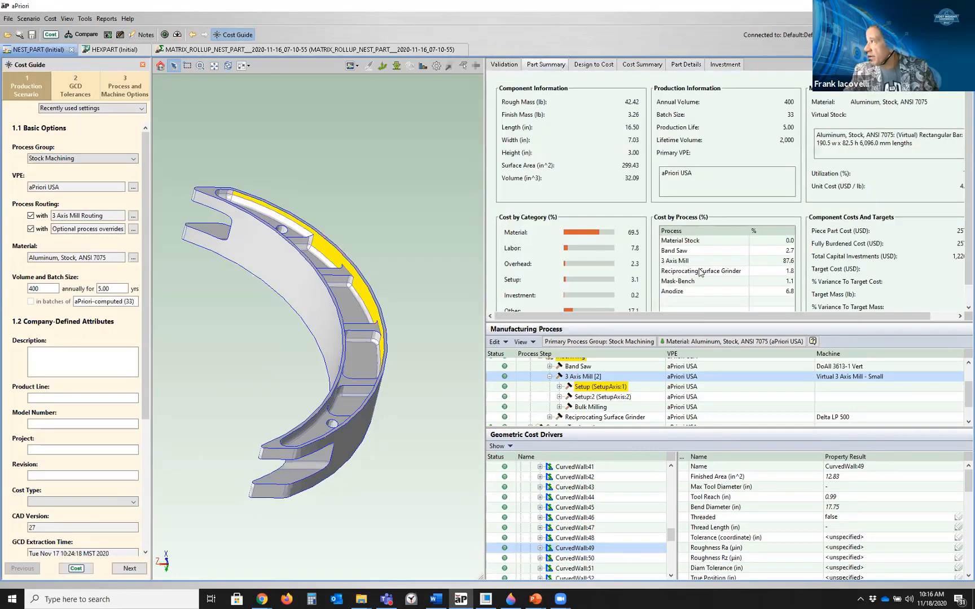
{"action": "left_click_drag", "start_coordinate": [700, 315], "coordinate": [822, 326]}
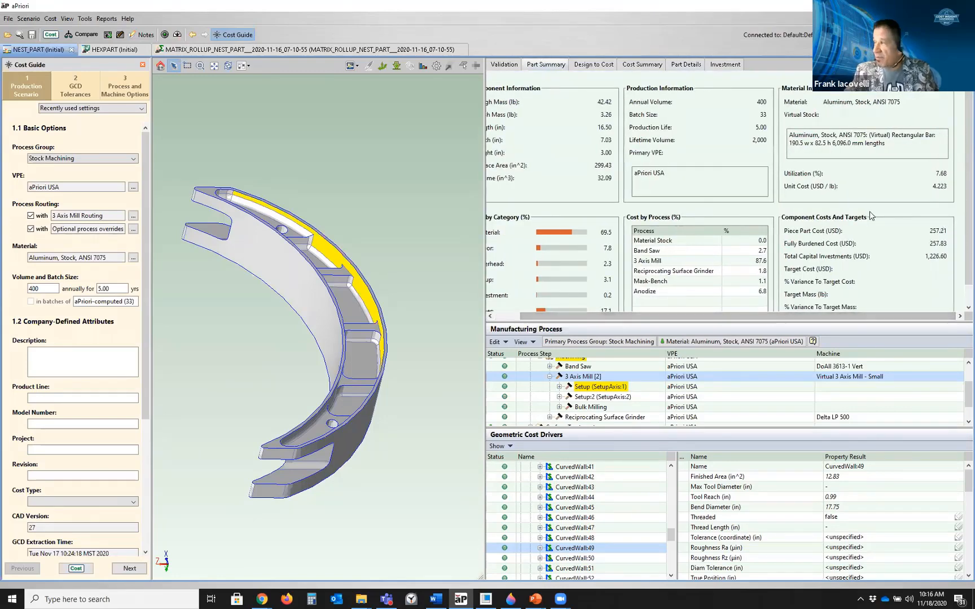
{"action": "scroll", "coordinate": [564, 527], "scroll_direction": "up", "scroll_amount": 15}
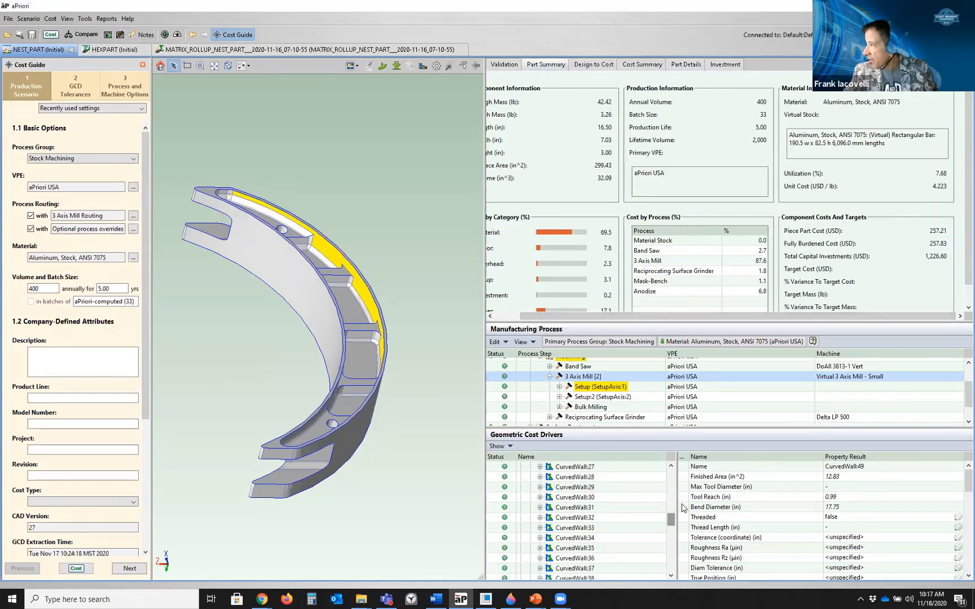
{"action": "left_click", "coordinate": [560, 537]}
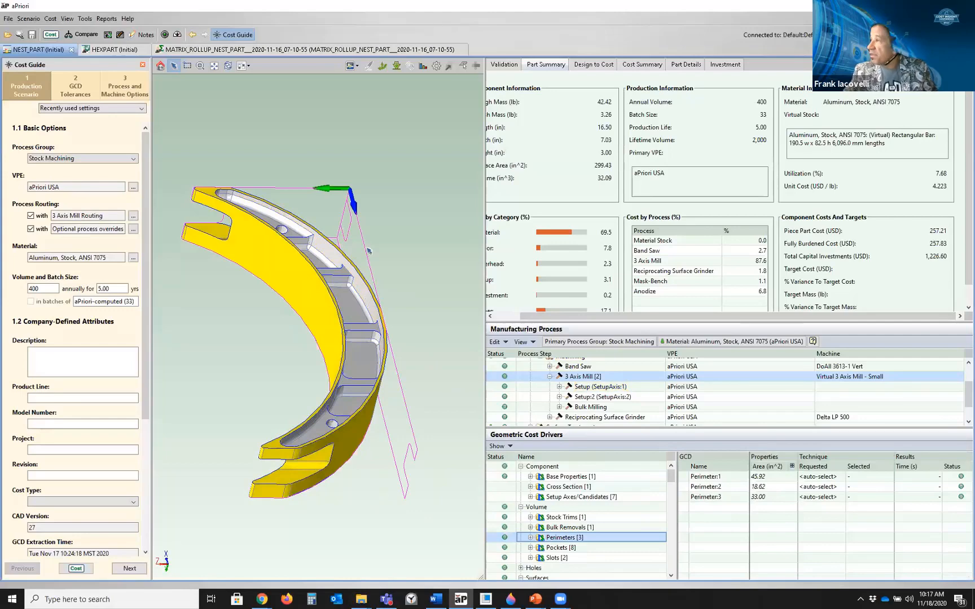
{"action": "middle_click_drag", "start_coordinate": [400, 295], "coordinate": [393, 300]}
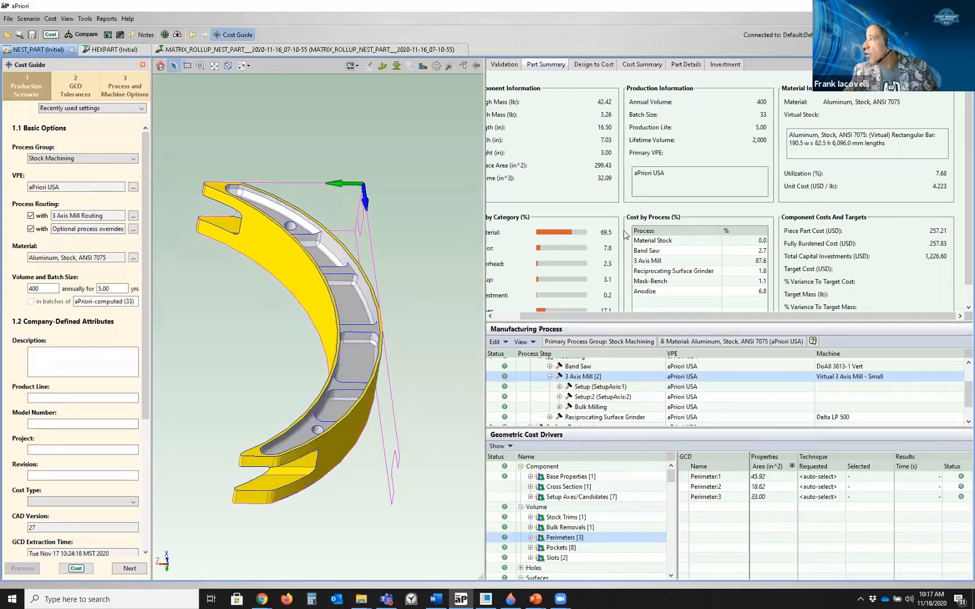
Change the material stock form to Plate in the stock form and alignment settings
{"action": "left_click", "coordinate": [396, 66]}
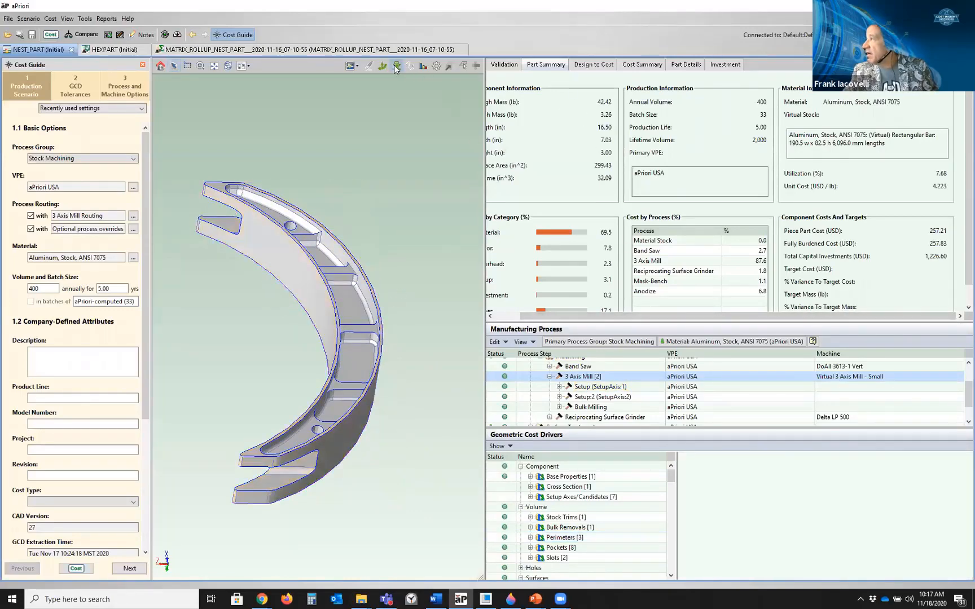
{"action": "left_click", "coordinate": [523, 103]}
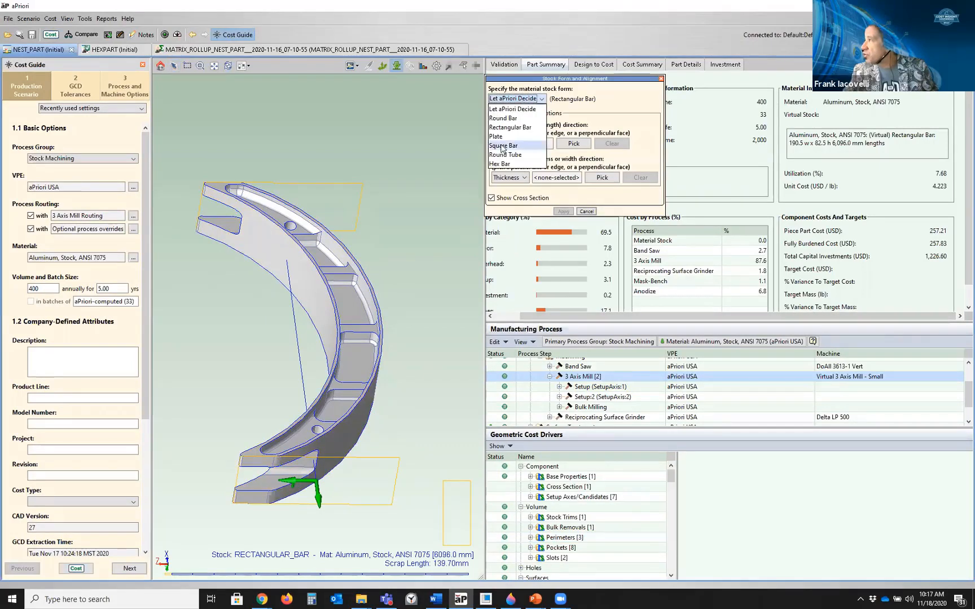
{"action": "left_click", "coordinate": [506, 144]}
{"action": "left_click", "coordinate": [563, 211]}
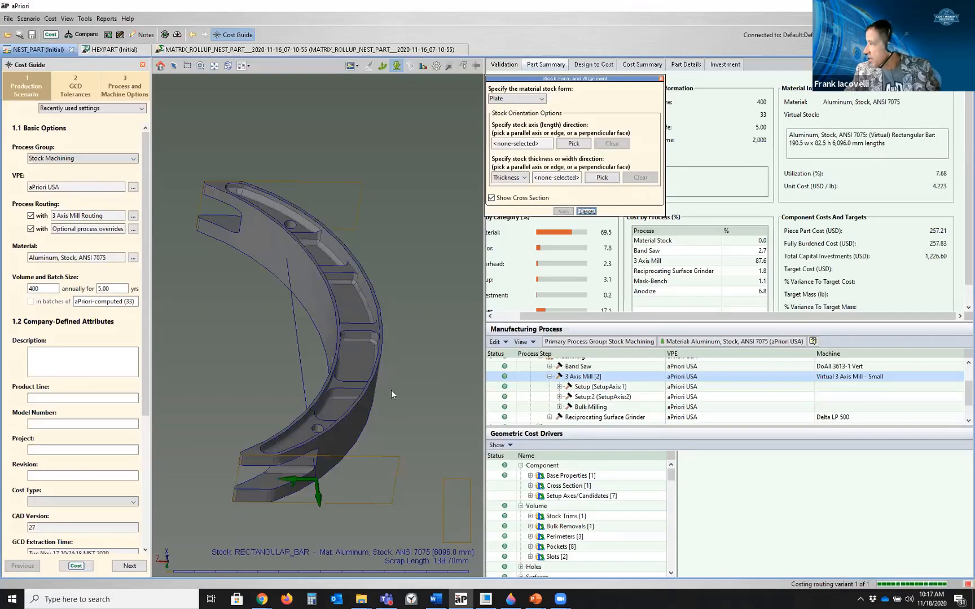
{"action": "left_click", "coordinate": [662, 81]}
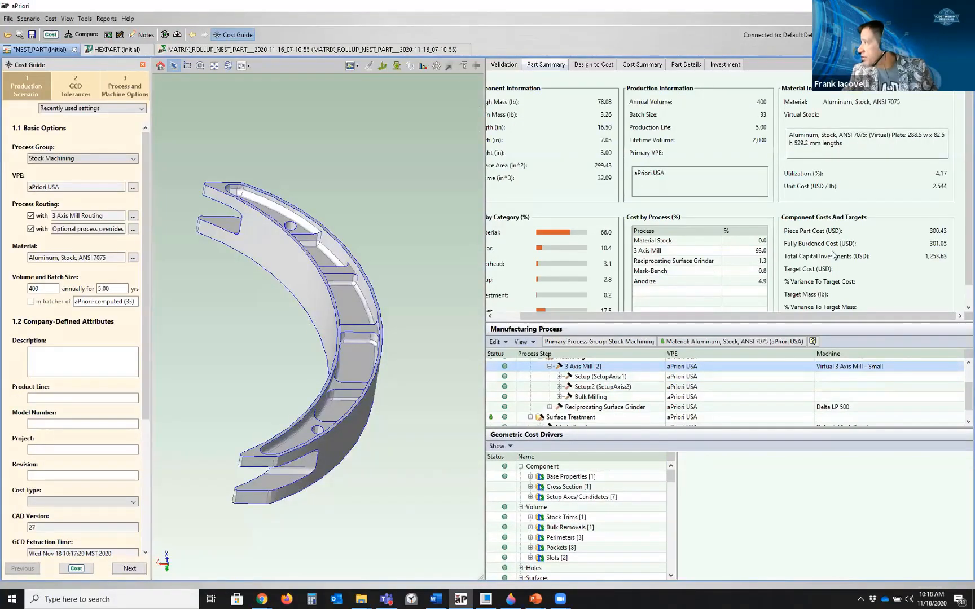
{"action": "left_click", "coordinate": [396, 66]}
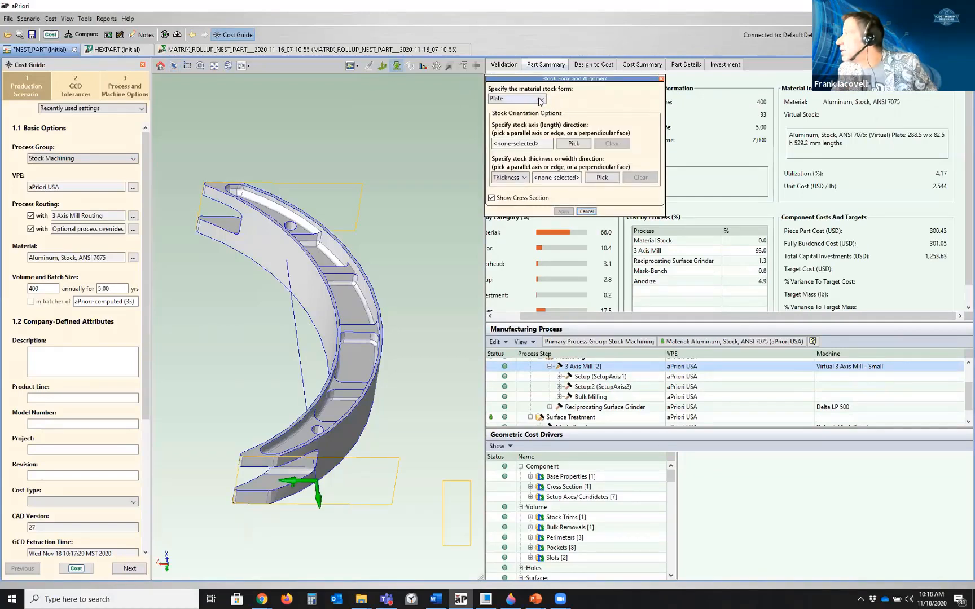
{"action": "left_click", "coordinate": [540, 100]}
{"action": "left_click", "coordinate": [513, 131]}
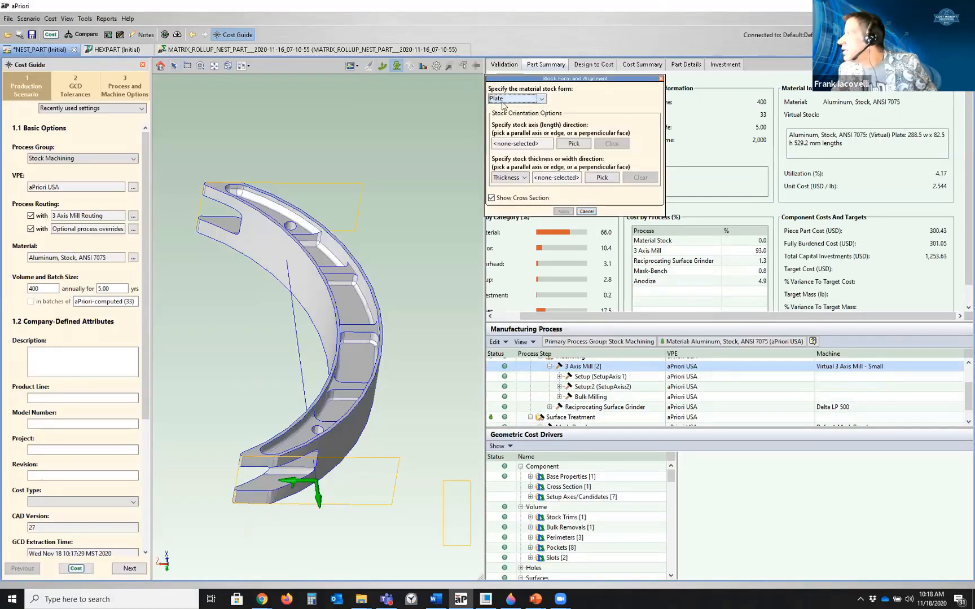
{"action": "left_click", "coordinate": [585, 212]}
In the part's process setup options, override the Stock Machining roughing technique with Plate Cutting with Dropoff
{"action": "scroll", "coordinate": [567, 369], "scroll_direction": "up", "scroll_amount": 2}
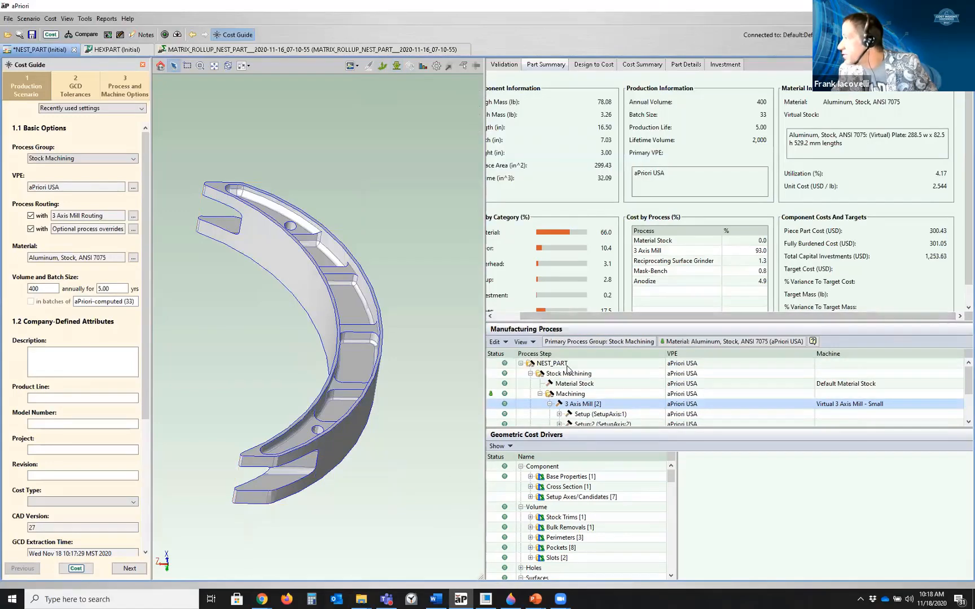
{"action": "right_click", "coordinate": [568, 368]}
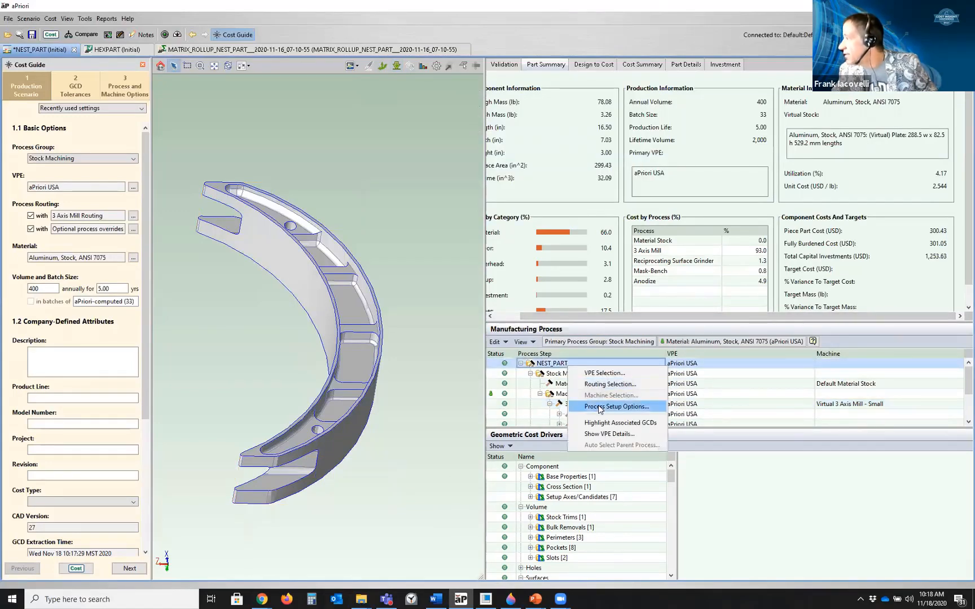
{"action": "left_click", "coordinate": [599, 407]}
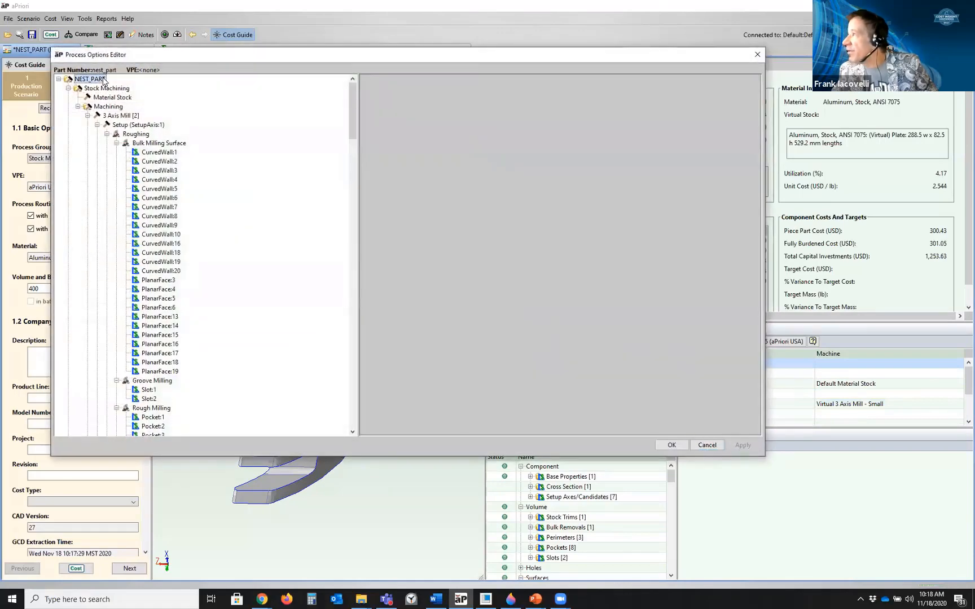
{"action": "left_click", "coordinate": [107, 88]}
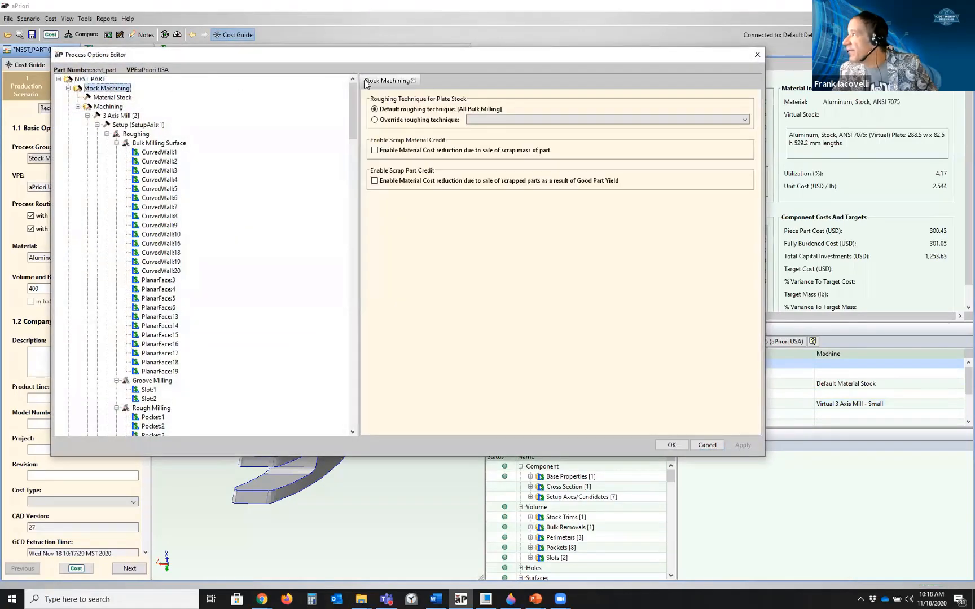
{"action": "left_click", "coordinate": [514, 120]}
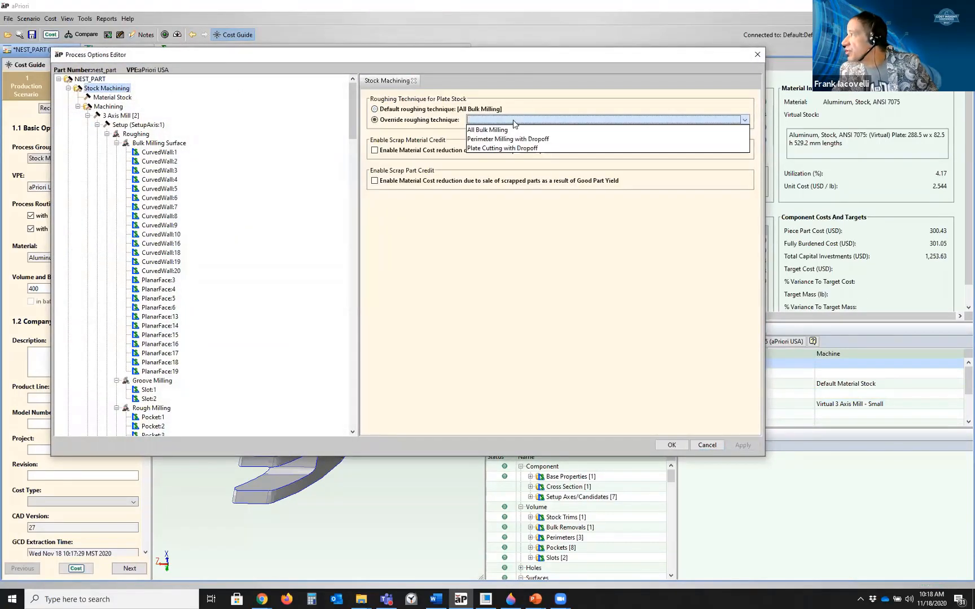
{"action": "left_click", "coordinate": [513, 148]}
{"action": "left_click", "coordinate": [742, 445]}
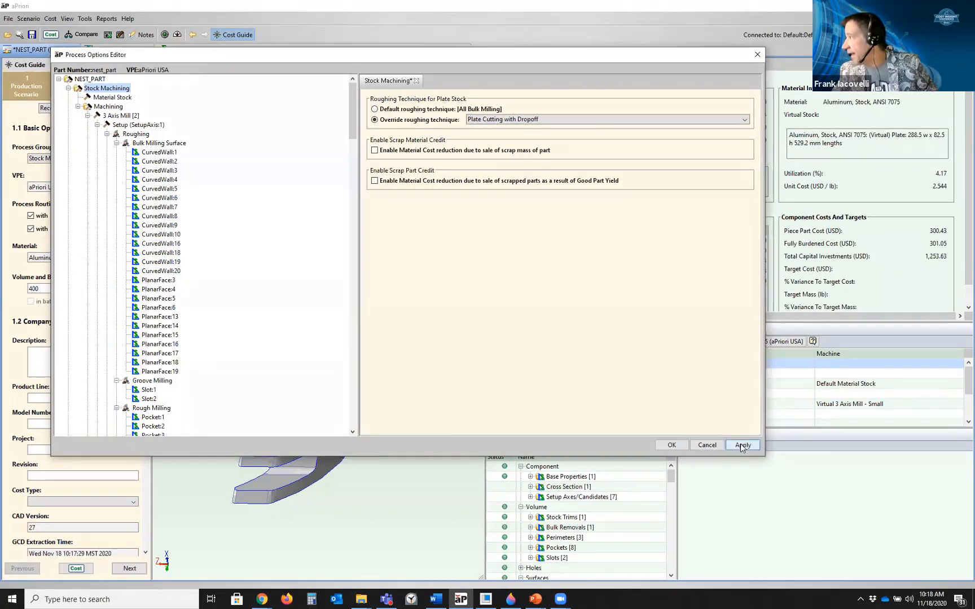
{"action": "left_click", "coordinate": [491, 120]}
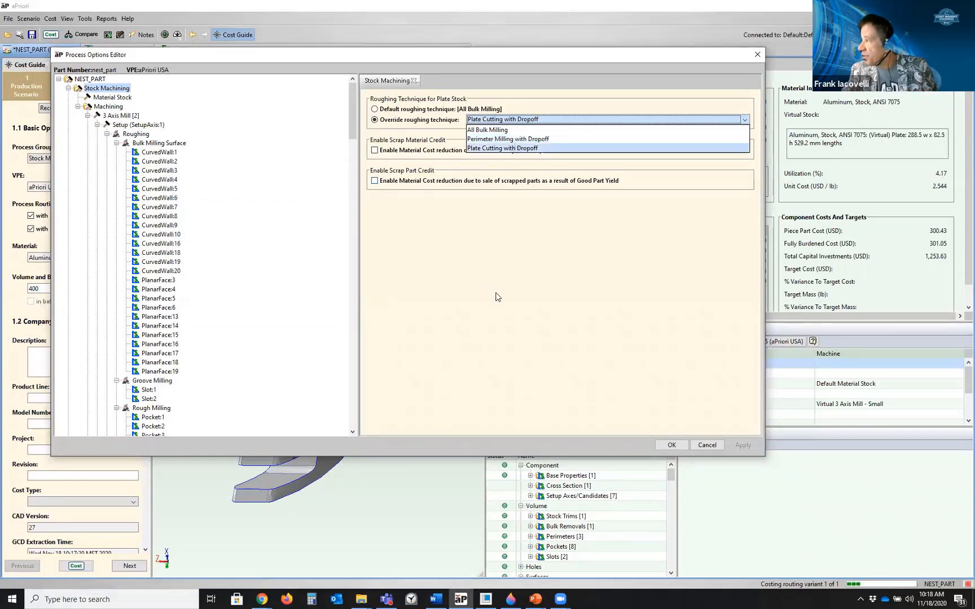
{"action": "left_click", "coordinate": [498, 297]}
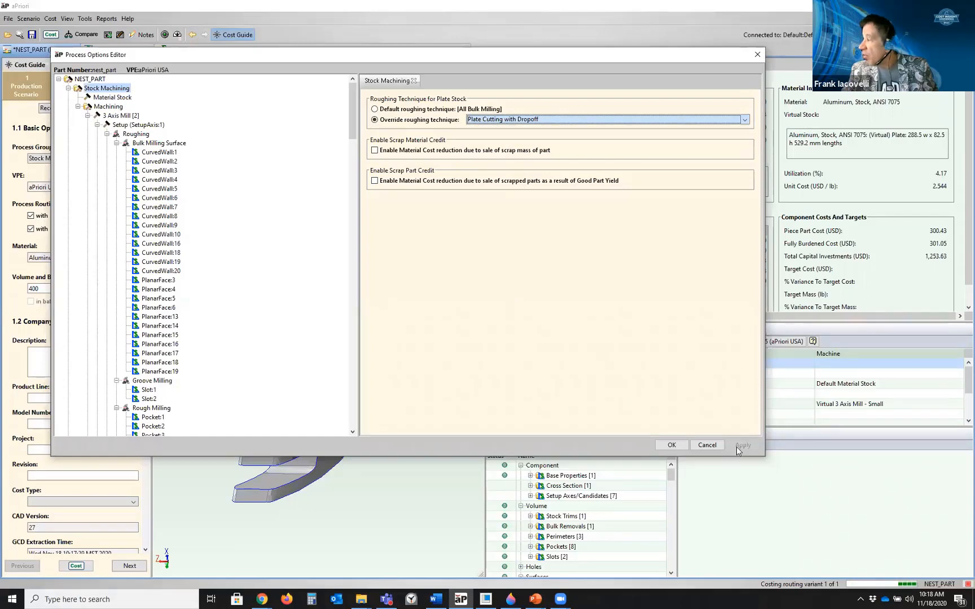
{"action": "left_click", "coordinate": [707, 445]}
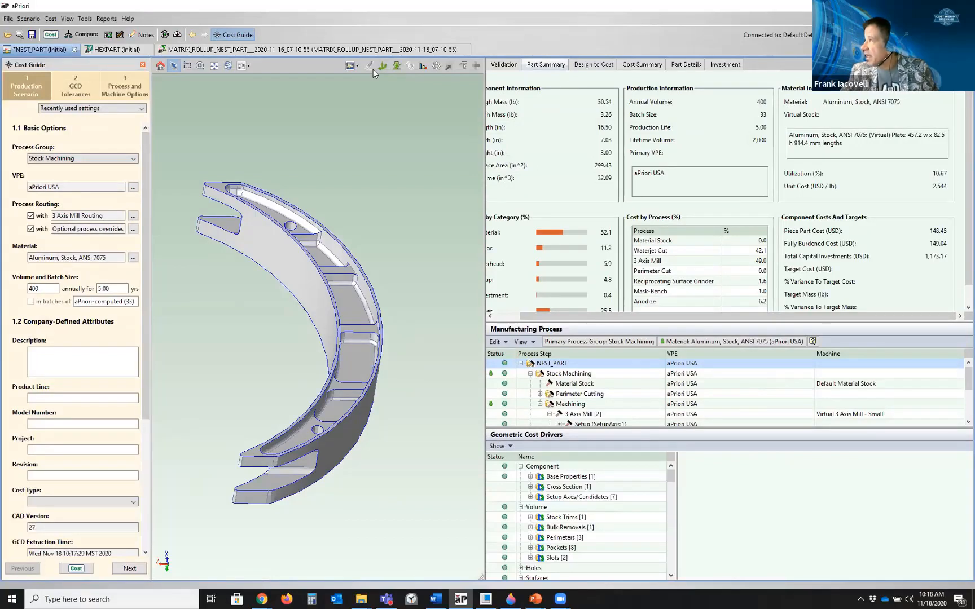
Display the material nesting layout on the model
{"action": "left_click", "coordinate": [353, 68]}
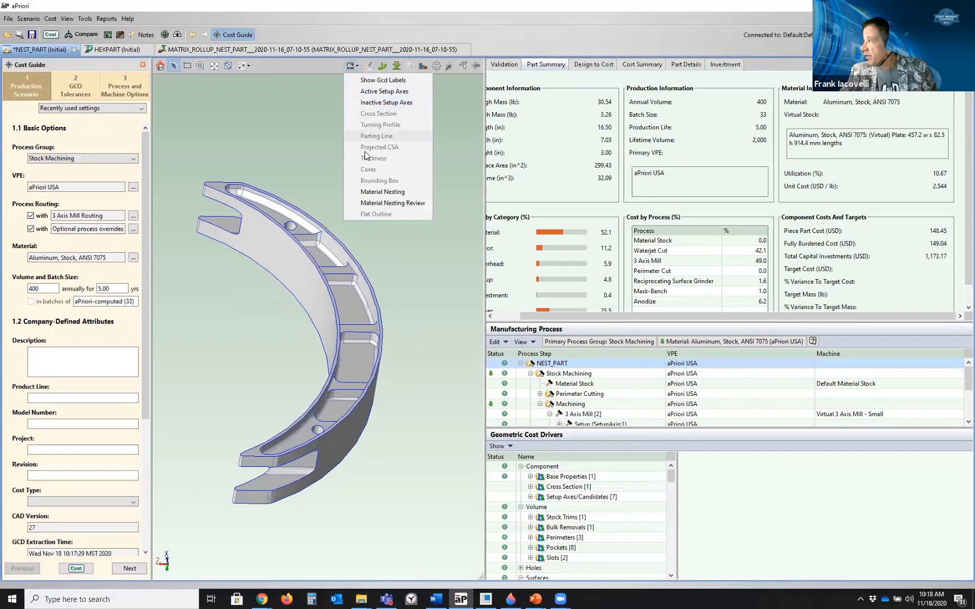
{"action": "left_click", "coordinate": [376, 194]}
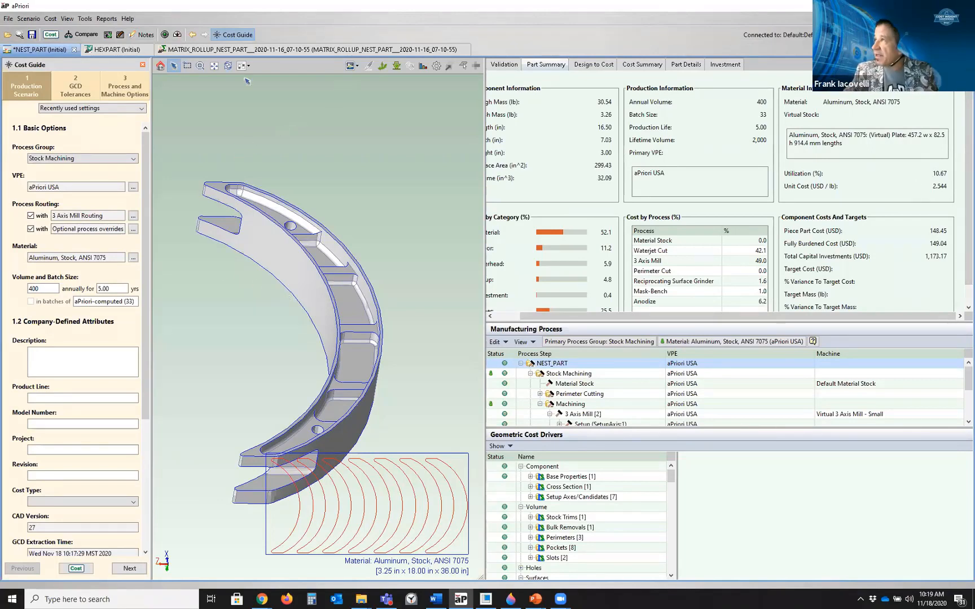
Open Matrix Costing and select the aPriori Mexico, USA, United Kingdom and Western Europe VPEs
{"action": "left_click", "coordinate": [67, 18]}
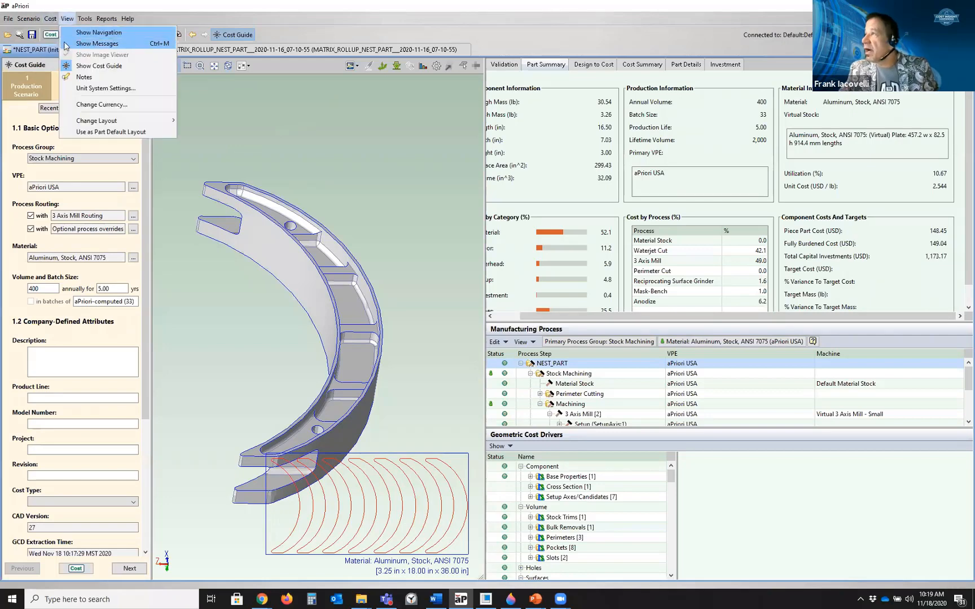
{"action": "mouse_move", "coordinate": [51, 18]}
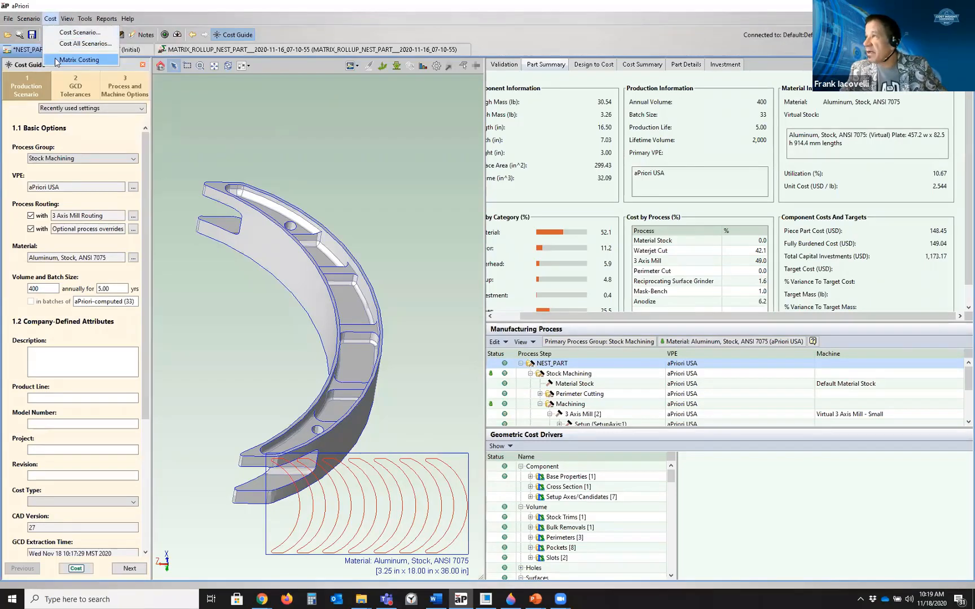
{"action": "left_click", "coordinate": [79, 60]}
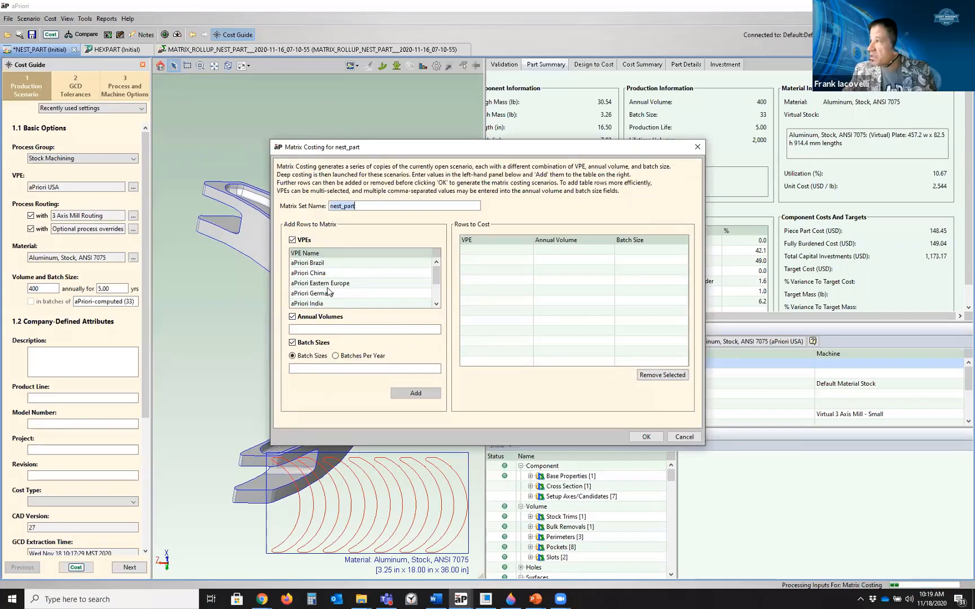
{"action": "scroll", "coordinate": [328, 292], "scroll_direction": "down", "scroll_amount": 2}
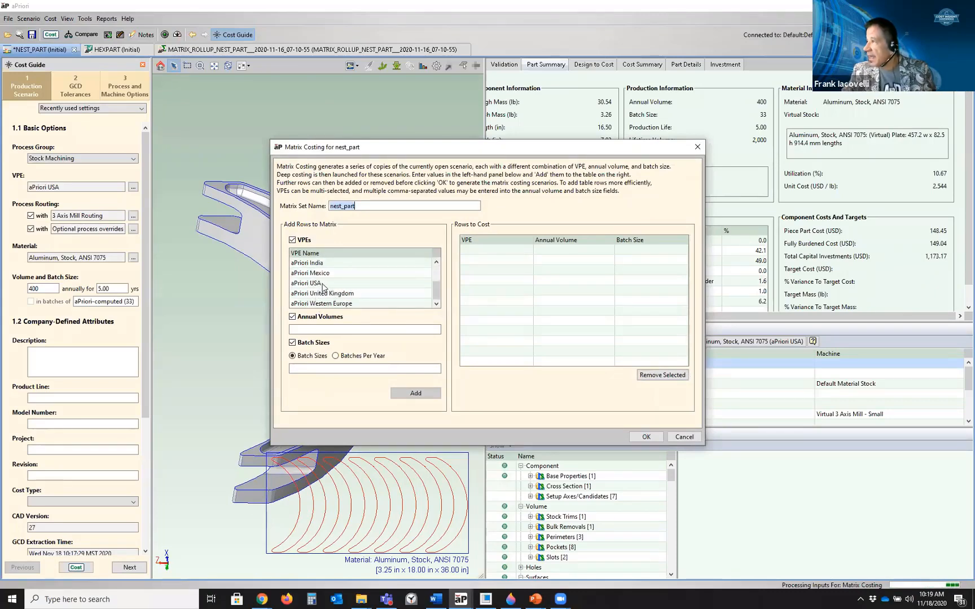
{"action": "left_click", "coordinate": [323, 284]}
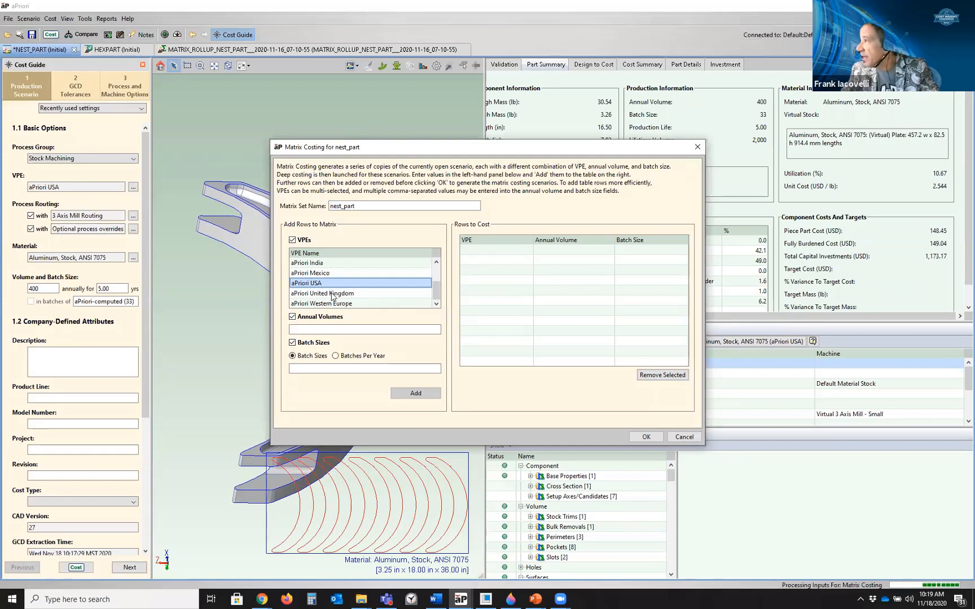
{"action": "left_click", "coordinate": [331, 294], "text": "ctrl"}
{"action": "left_click", "coordinate": [331, 274], "text": "ctrl"}
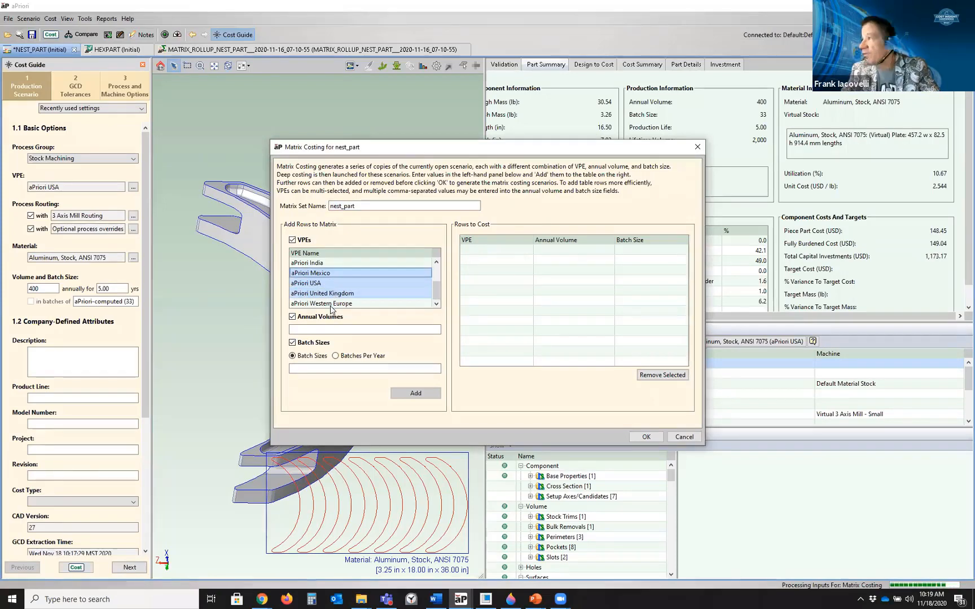
{"action": "left_click", "coordinate": [331, 305], "text": "ctrl"}
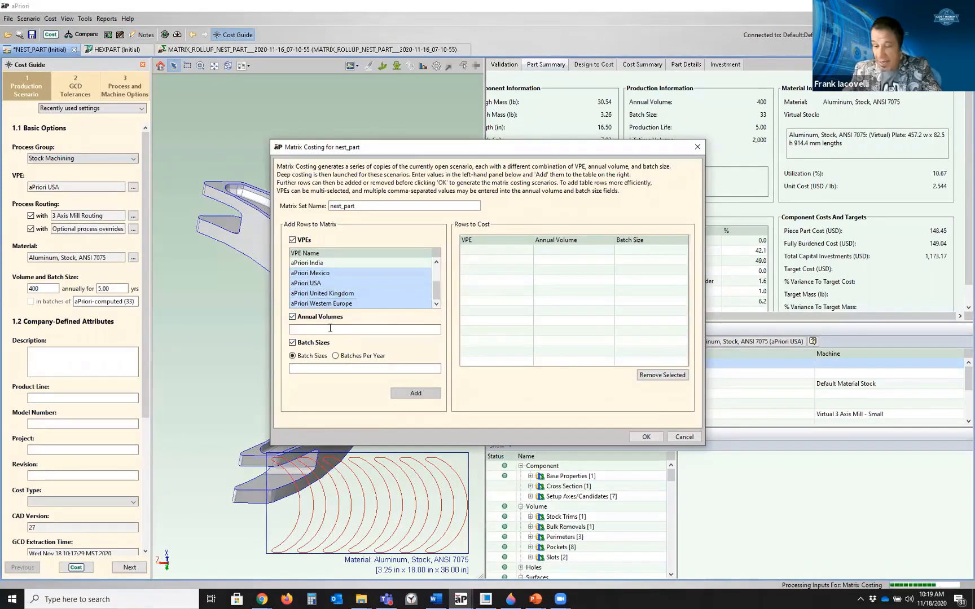
Enter annual volumes of 10,50,500,500 in the matrix costing dialog
{"action": "type", "text": "10"}
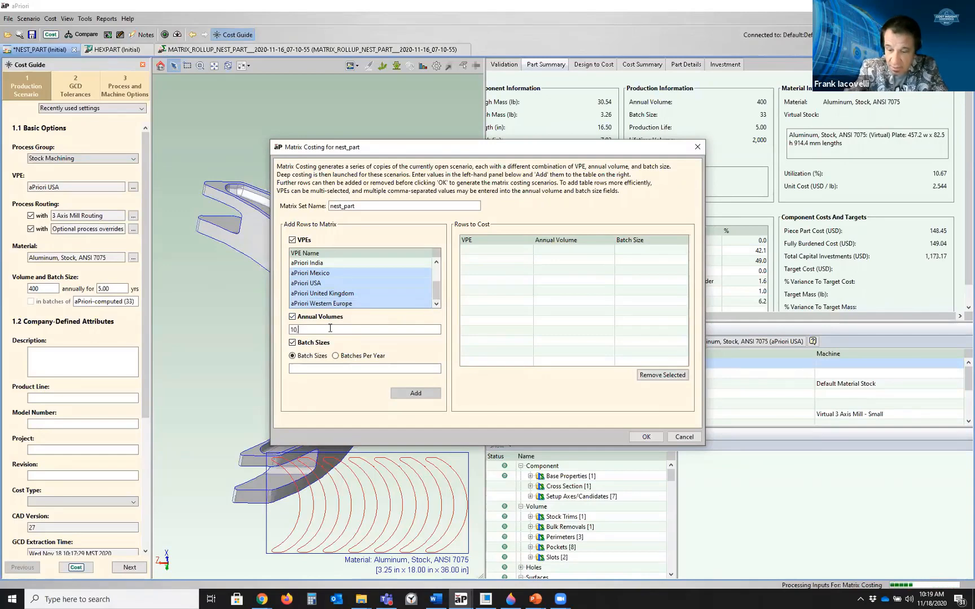
{"action": "type", "text": ",50,00"}
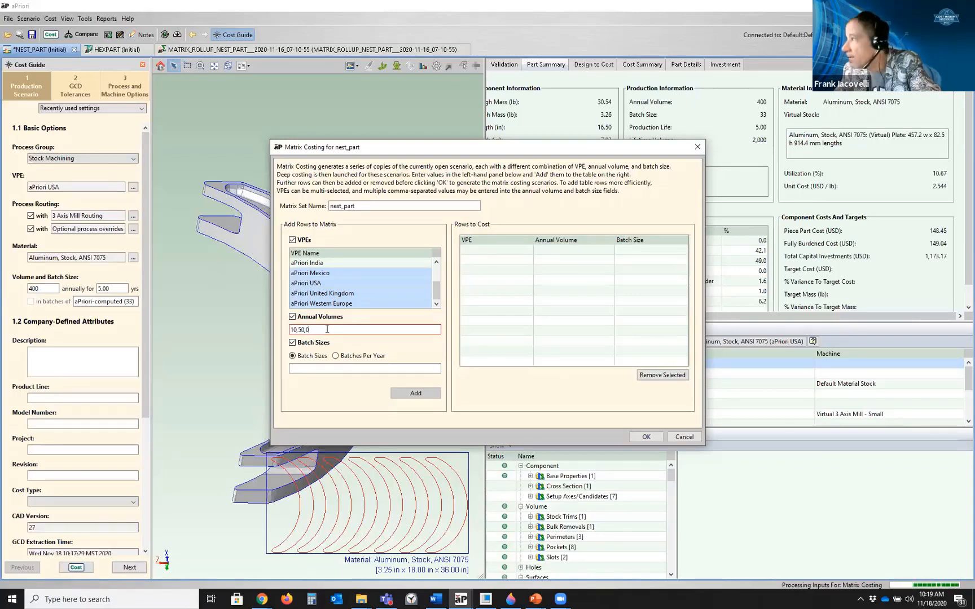
{"action": "key", "text": "BackSpace"}
{"action": "key", "text": "BackSpace"}
{"action": "type", "text": "500"}
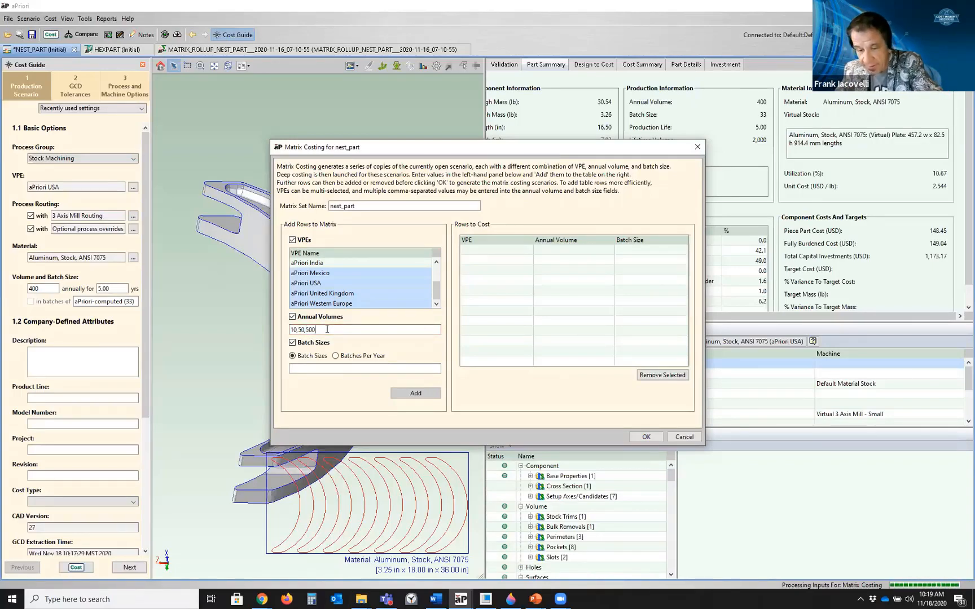
{"action": "type", "text": ",500"}
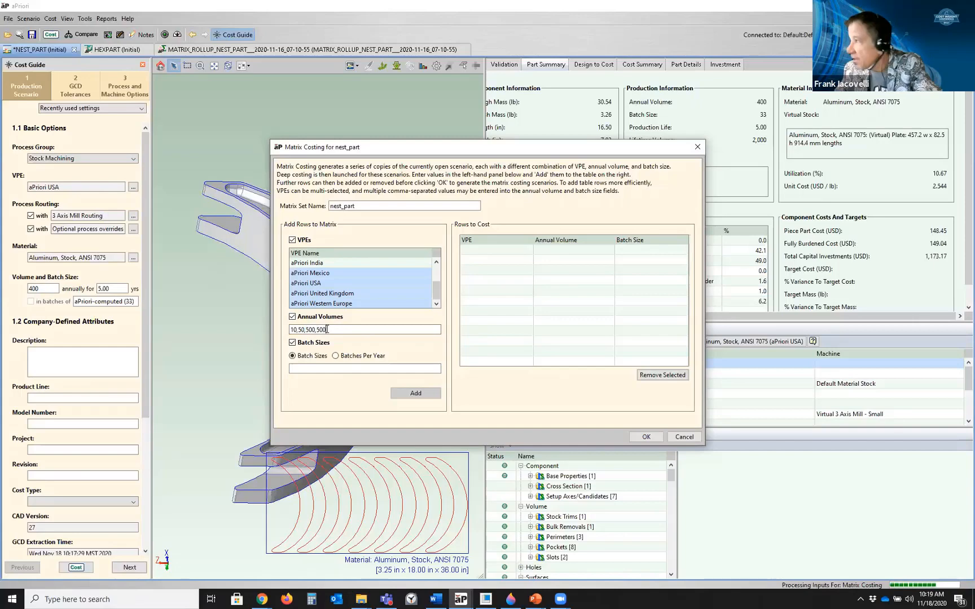
Set batches per year to 12, add the combinations as rows to cost, and close the Matrix Costing dialog
{"action": "left_click", "coordinate": [336, 356]}
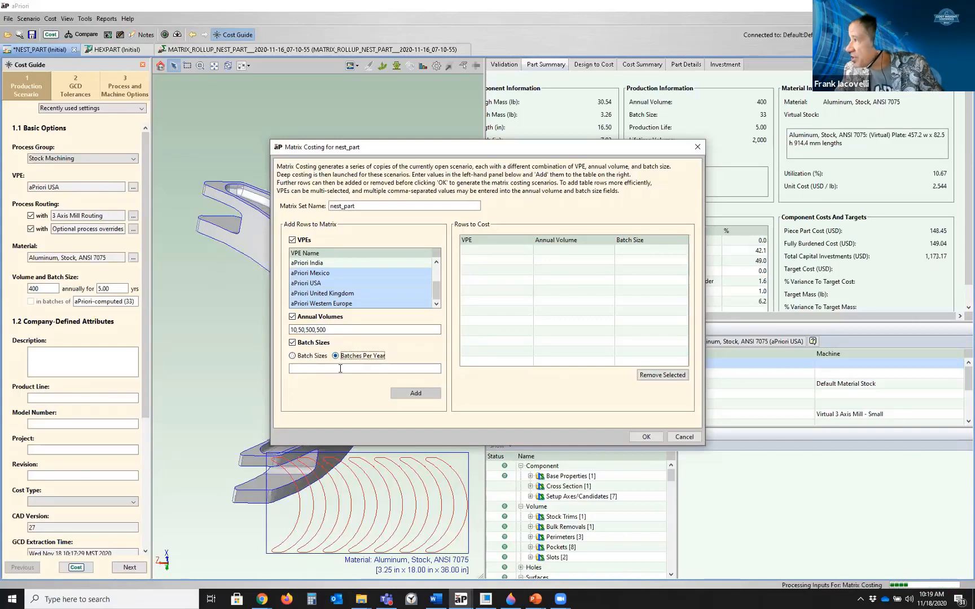
{"action": "left_click", "coordinate": [341, 368]}
{"action": "type", "text": "12"}
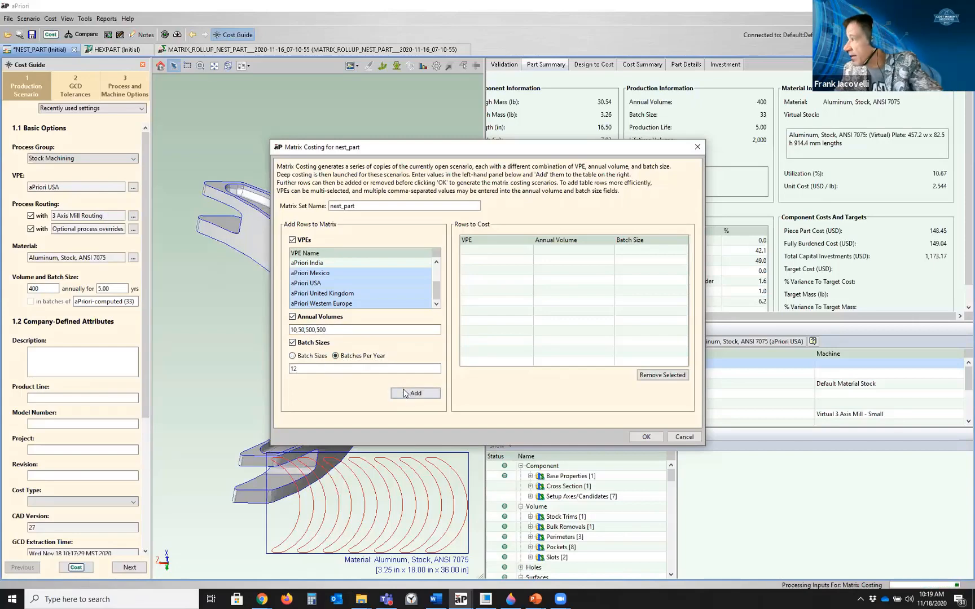
{"action": "left_click", "coordinate": [414, 395]}
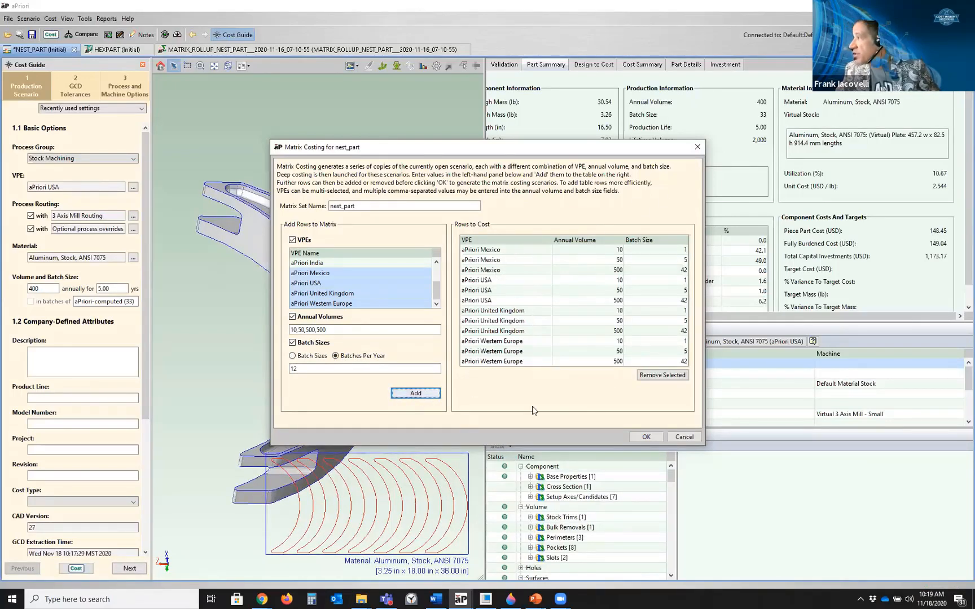
{"action": "left_click", "coordinate": [697, 147]}
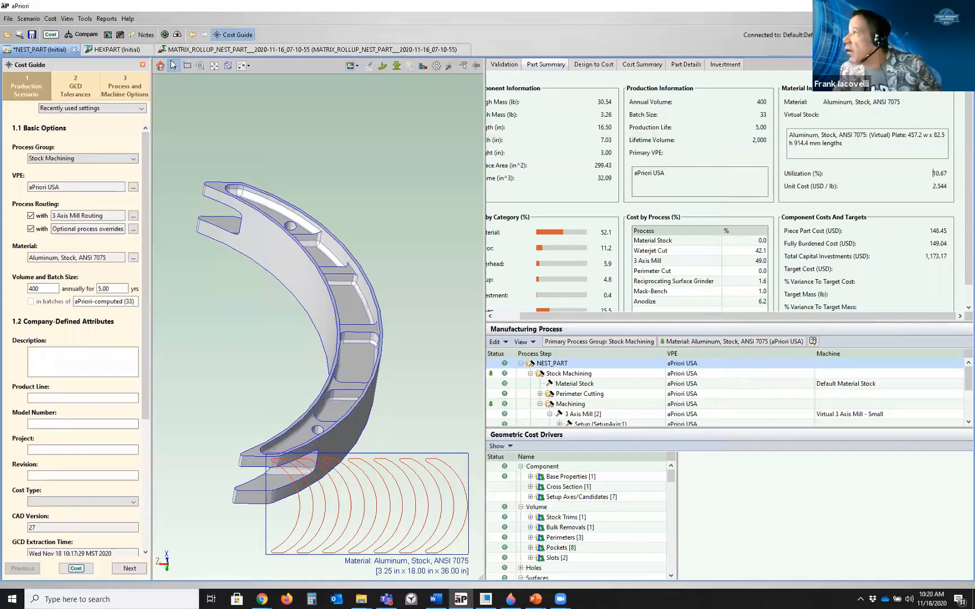
Examine the existing matrix roll-up costs, then the Matrix Costing Analysis report in the browser
{"action": "left_click", "coordinate": [183, 50]}
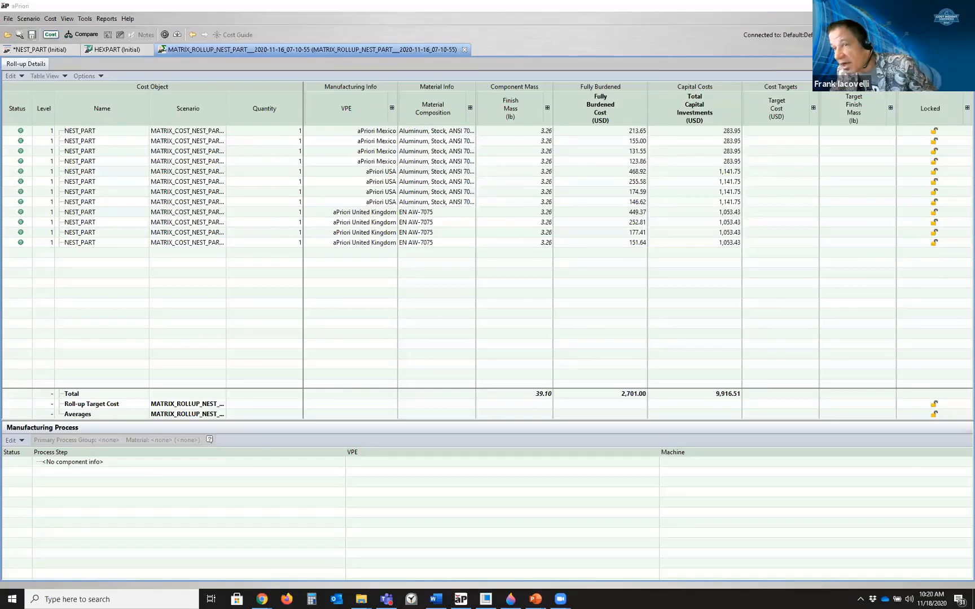
{"action": "left_click", "coordinate": [262, 599]}
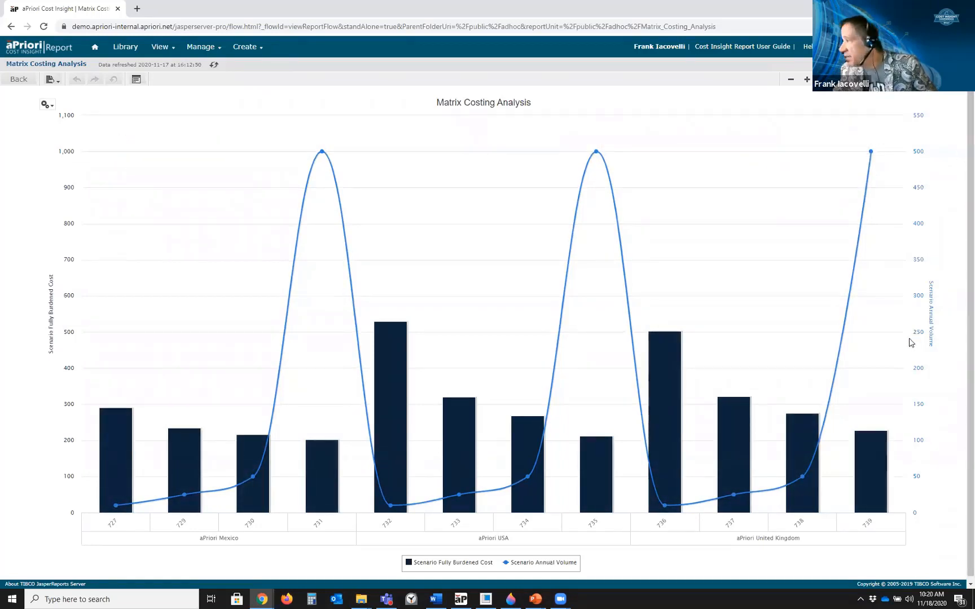
{"action": "mouse_move", "coordinate": [699, 366]}
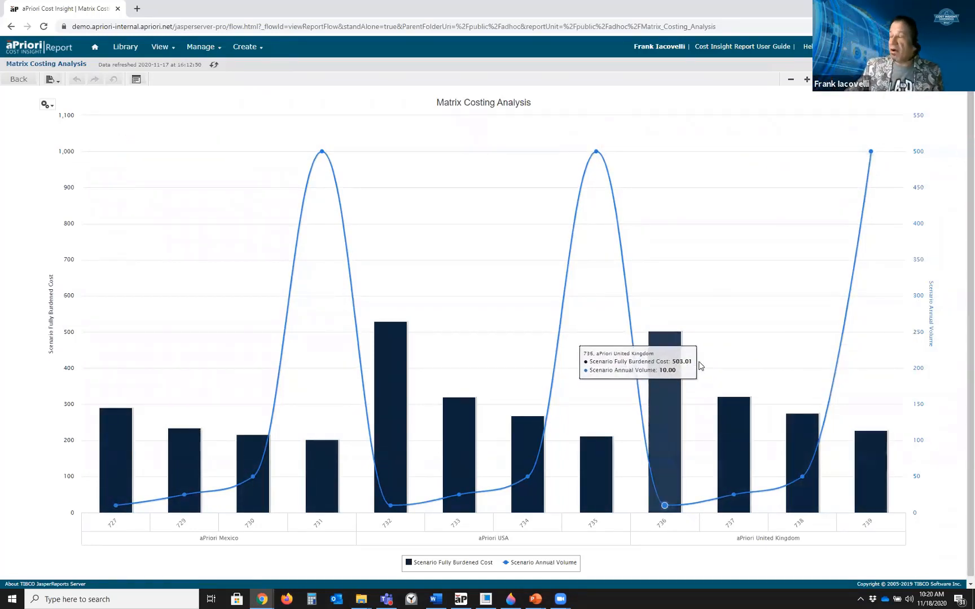